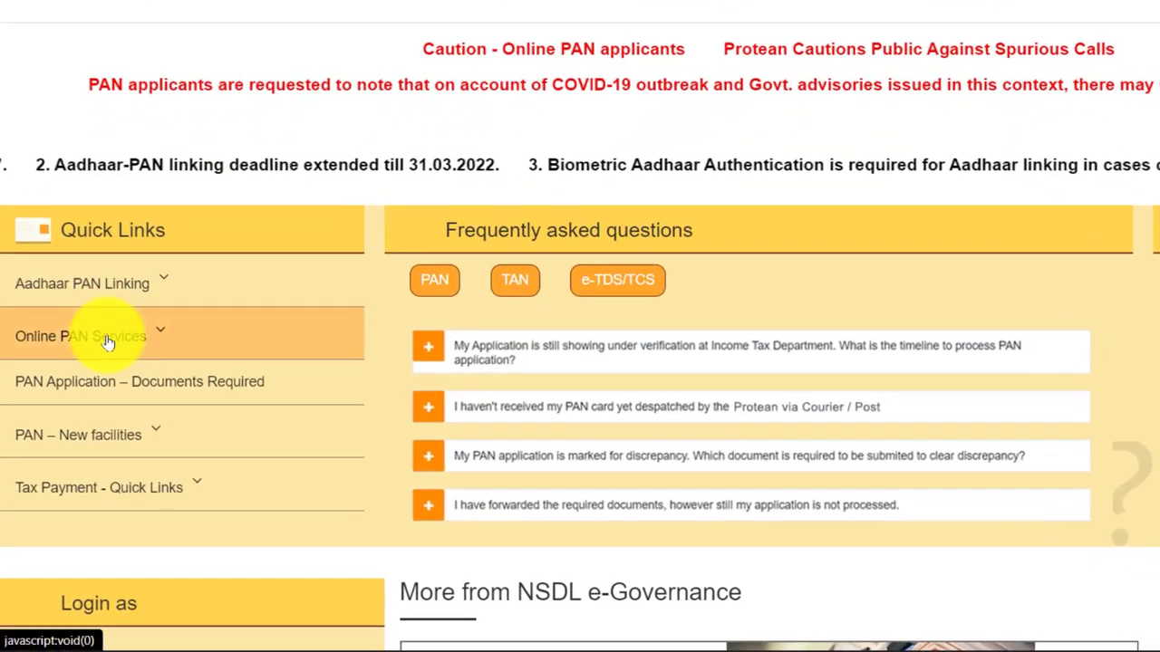
Open the paperless PAN application form from the Online PAN Services quick links.
click(138, 335)
scroll(127, 312, down, 1)
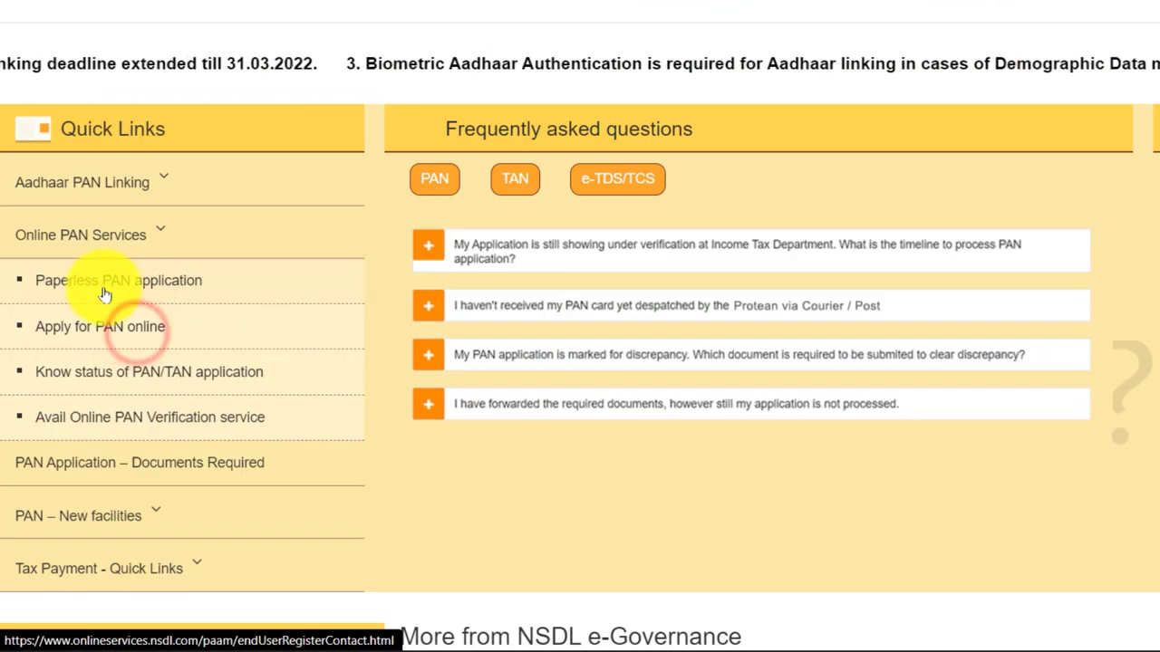
click(182, 286)
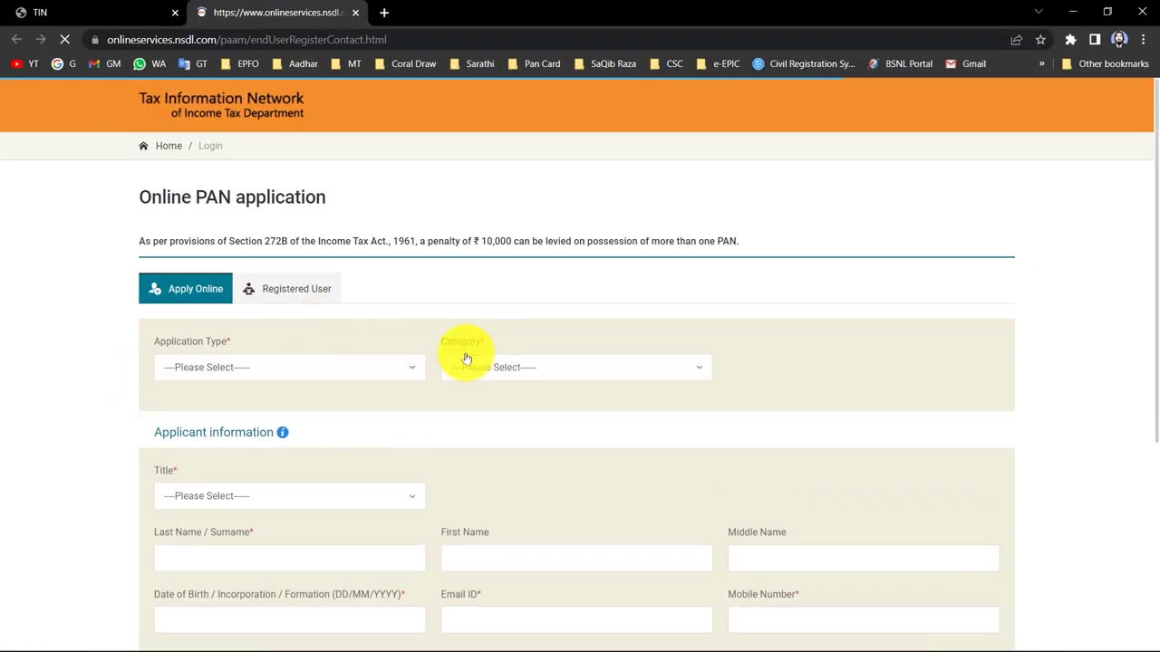
Set the application type to Changes or Correction in existing PAN Data / Reprint of PAN Card and the category to INDIVIDUAL.
scroll(465, 353, down, 2)
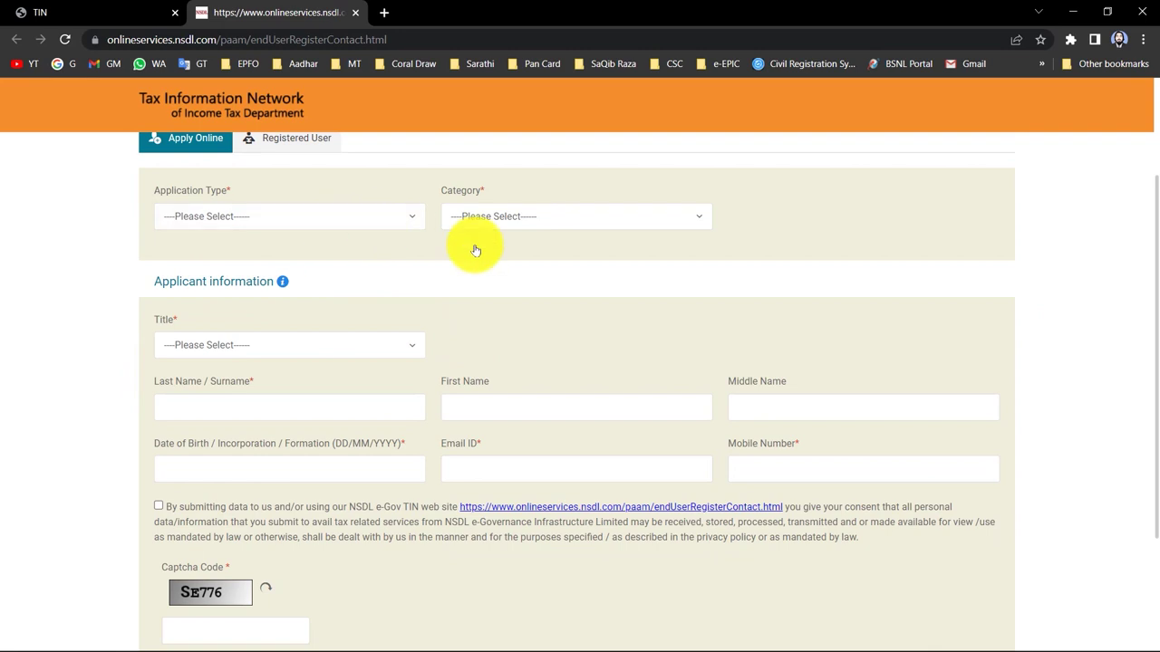
scroll(475, 251, up, 1)
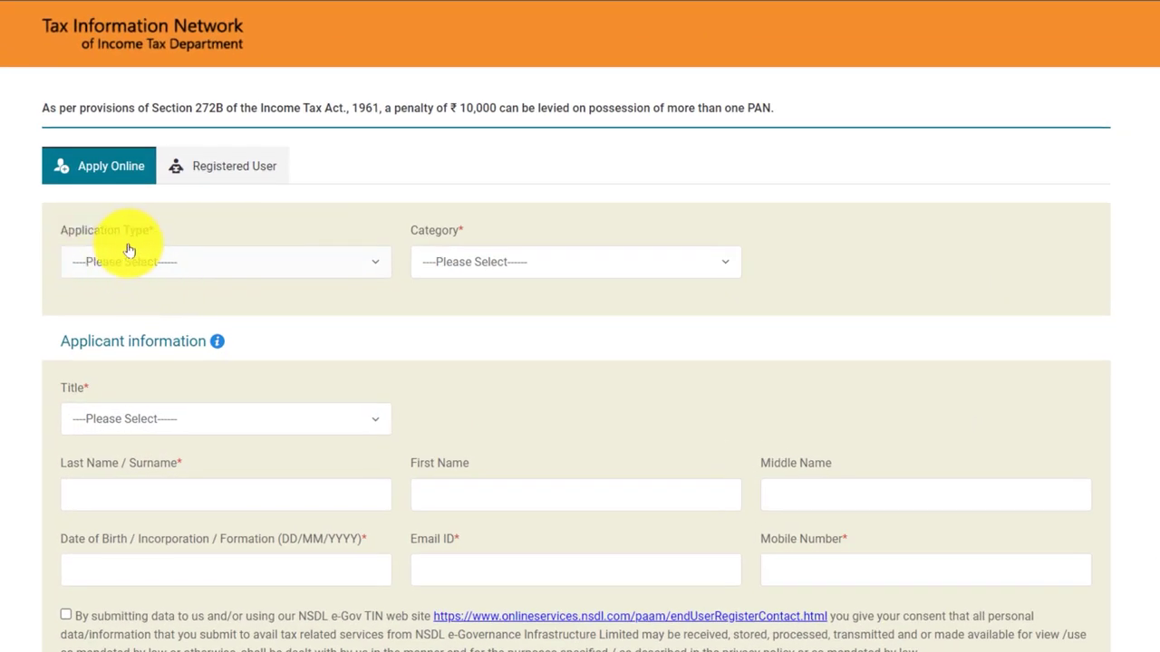
click(145, 261)
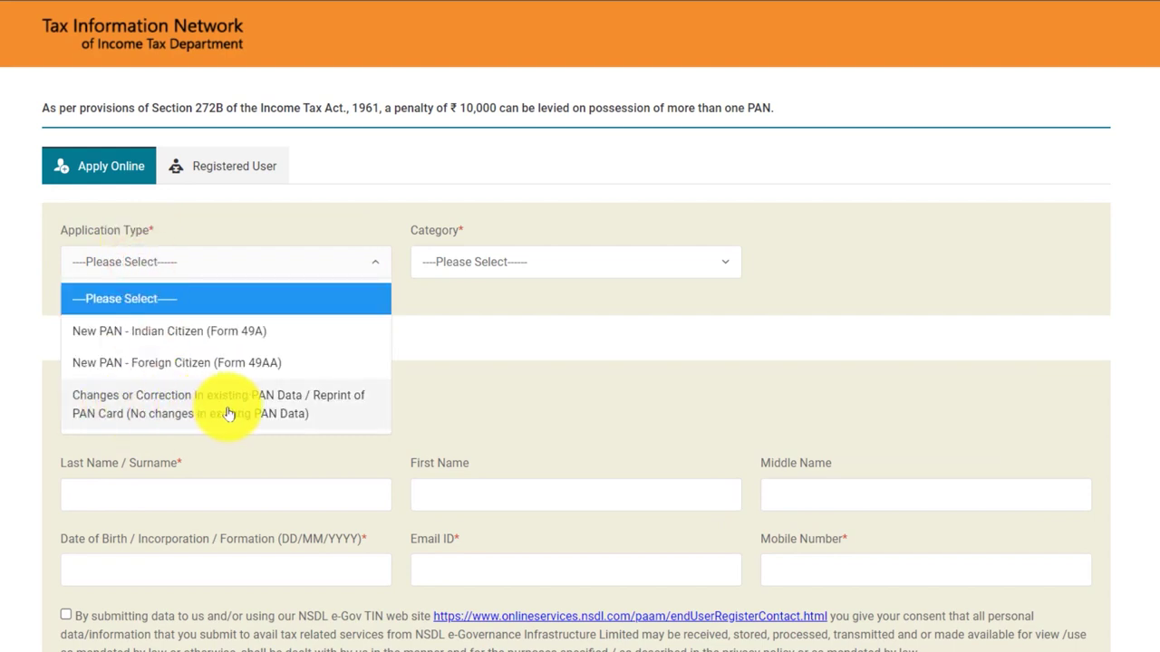
click(288, 413)
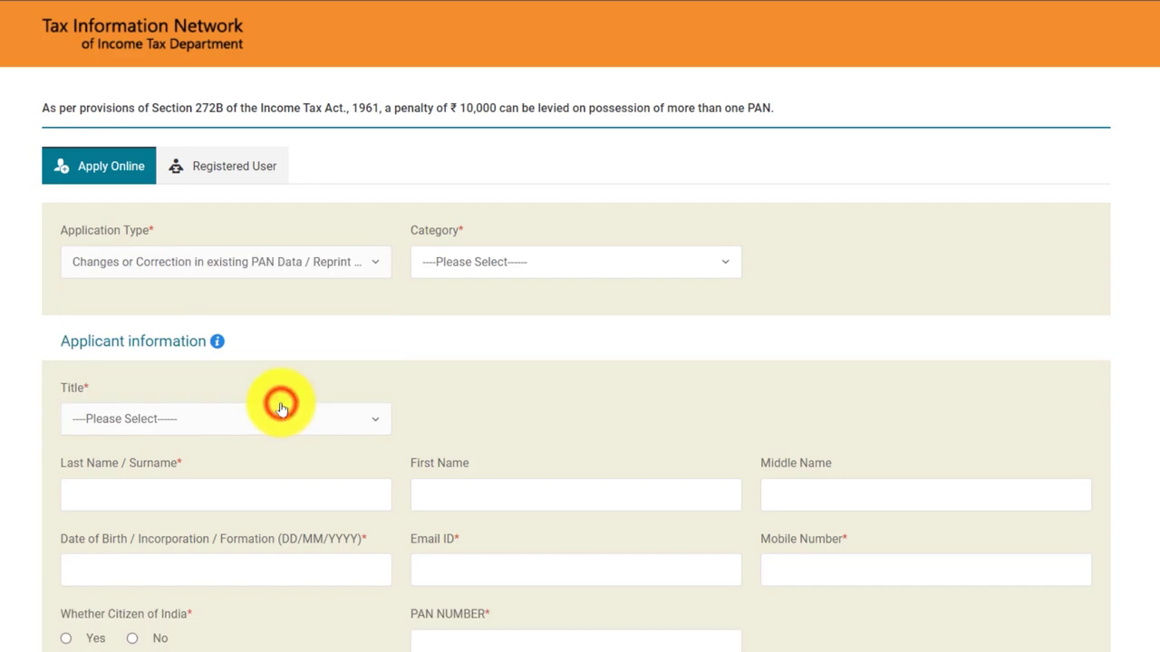
click(483, 265)
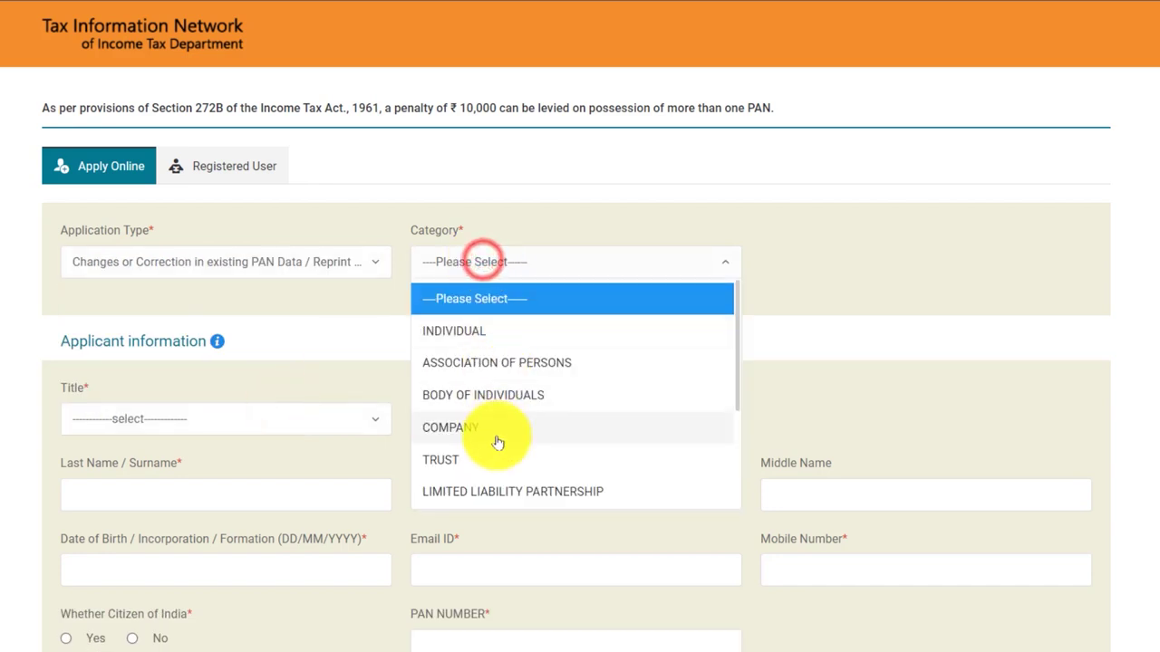
scroll(492, 423, down, 3)
scroll(505, 424, up, 1)
scroll(505, 424, up, 4)
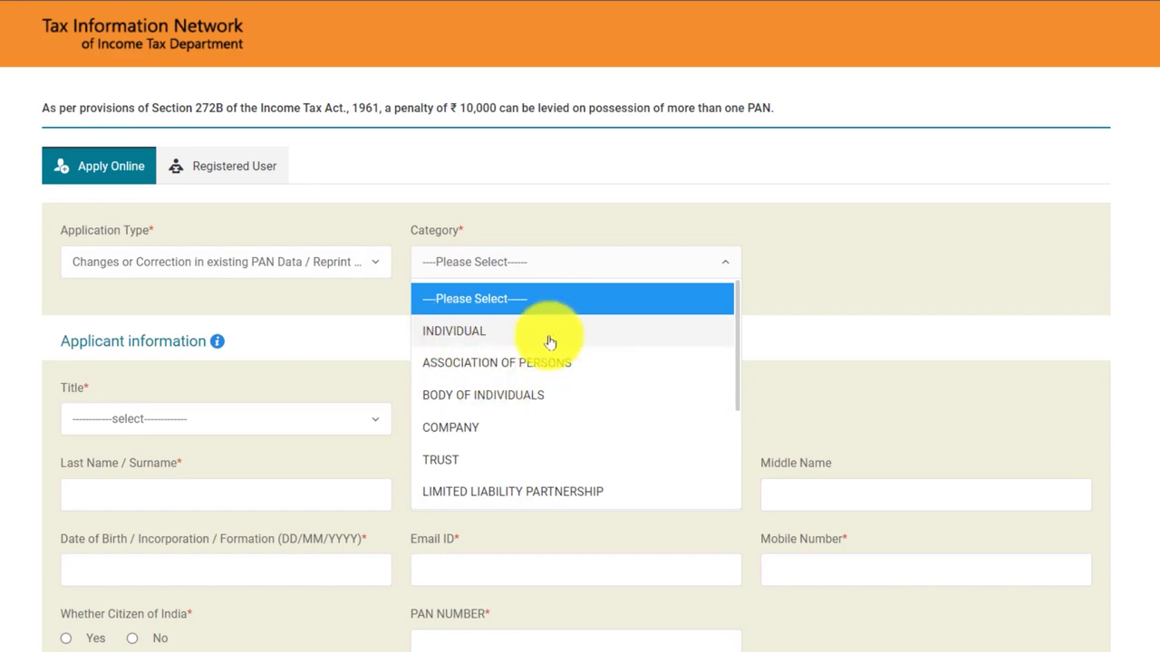
click(527, 335)
Choose Shri as the applicant's title and submit the applicant information with the consent box ticked.
scroll(527, 340, down, 3)
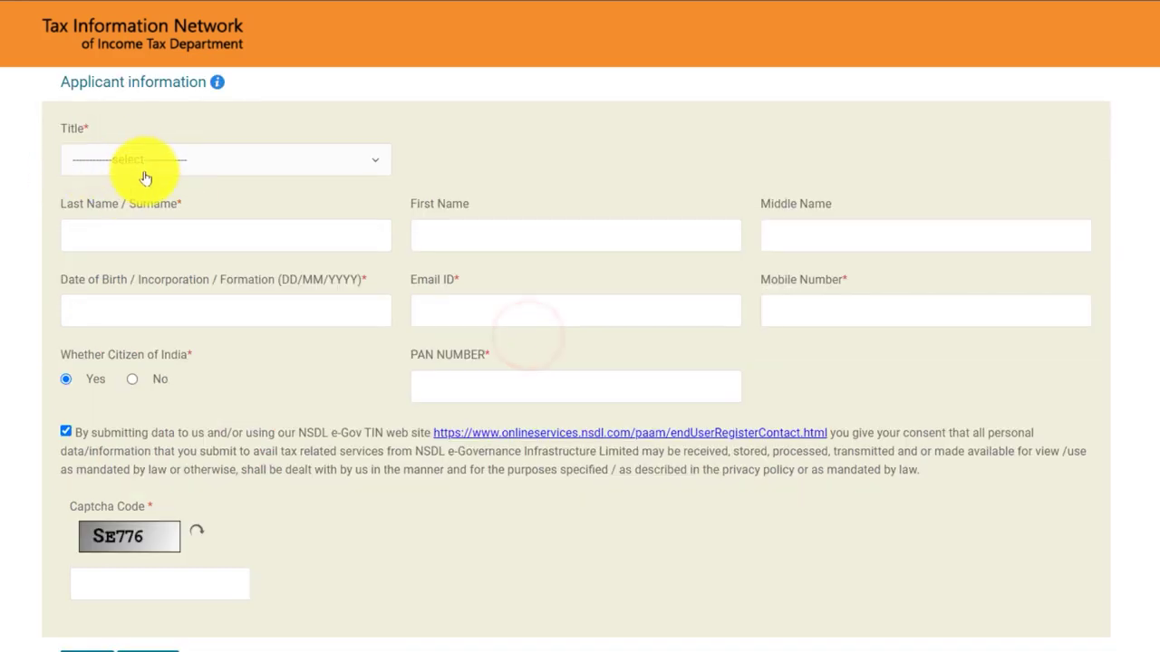
click(143, 163)
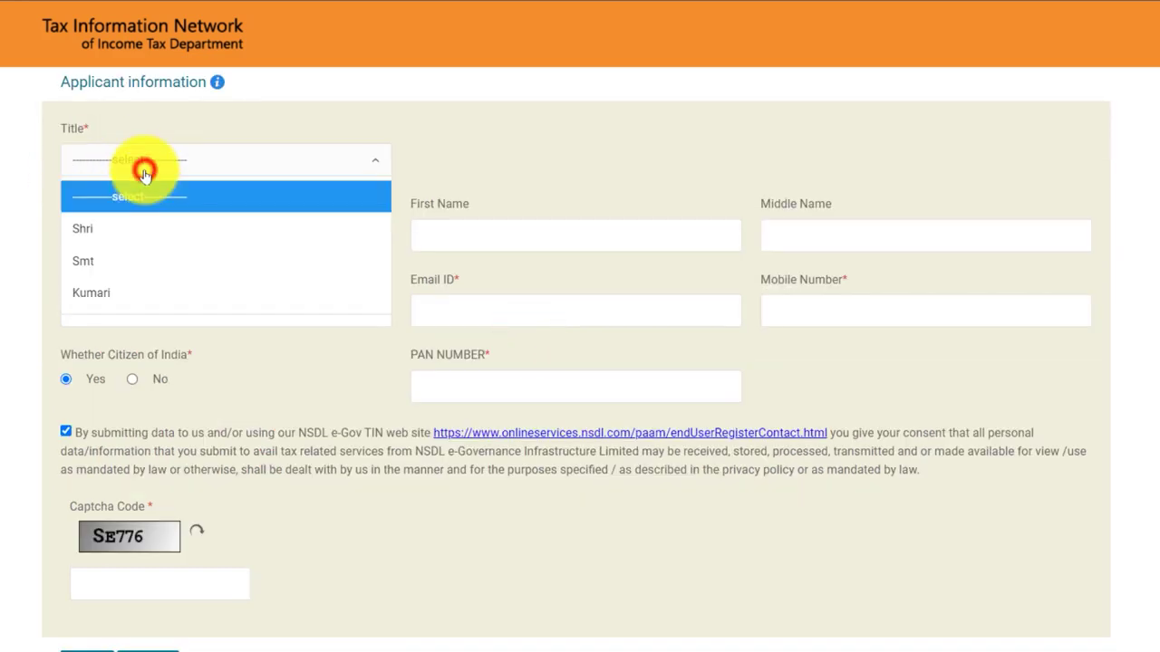
click(94, 228)
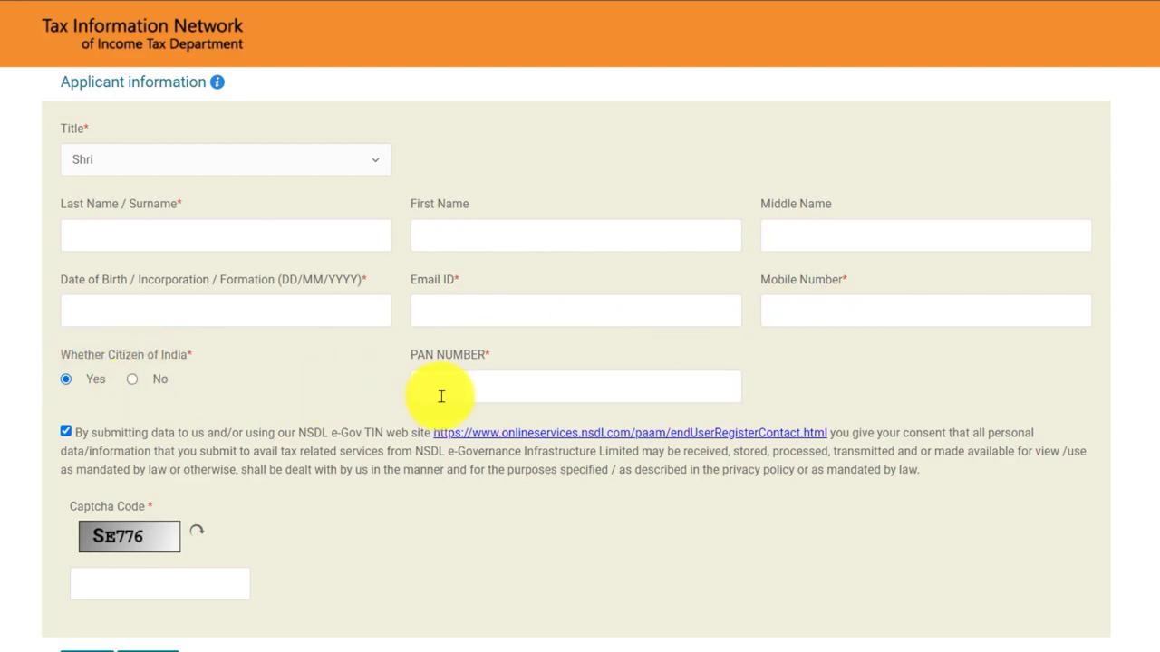
click(65, 431)
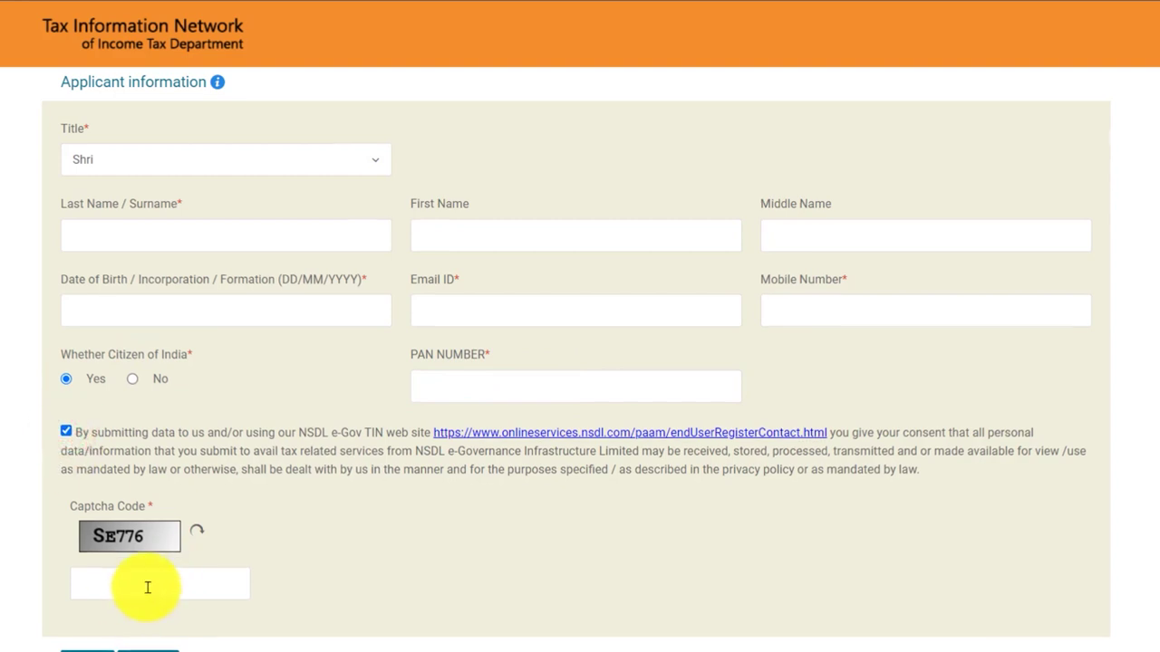
click(149, 649)
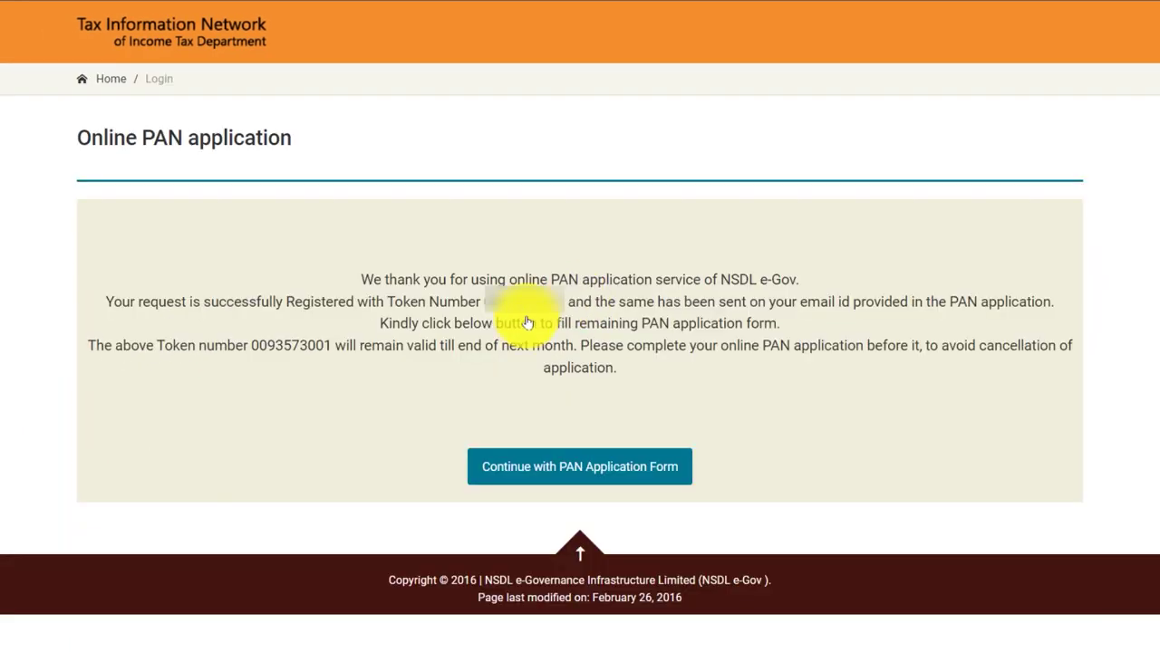
Highlight the registered token number and continue with the PAN application form.
drag(564, 307, 485, 308)
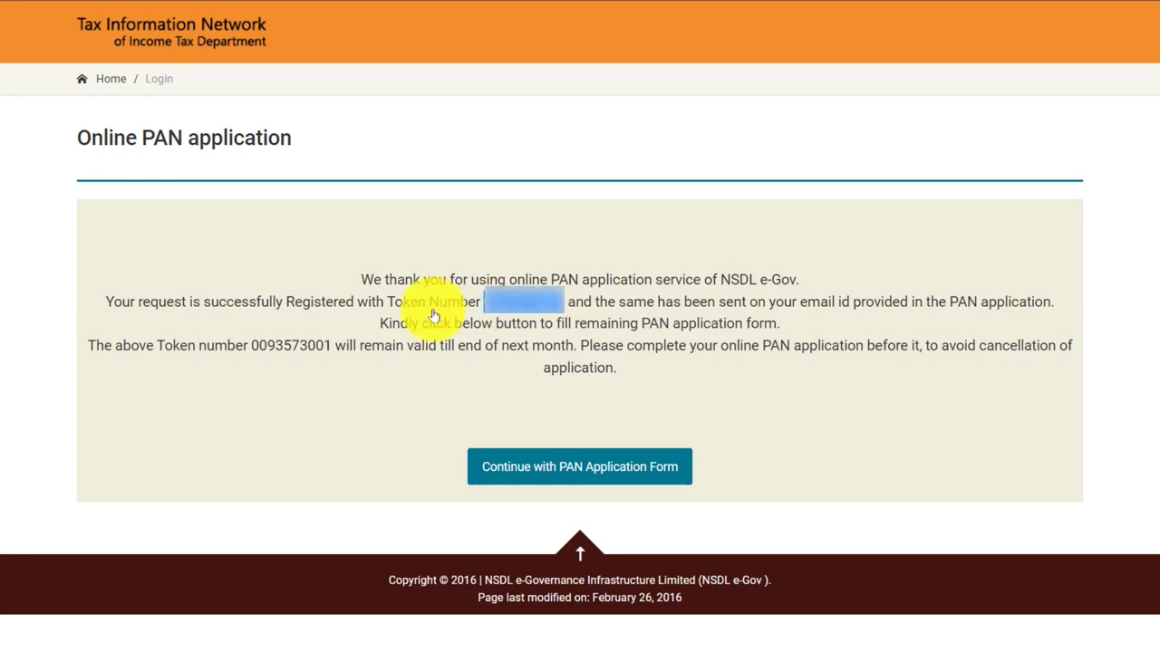
click(504, 310)
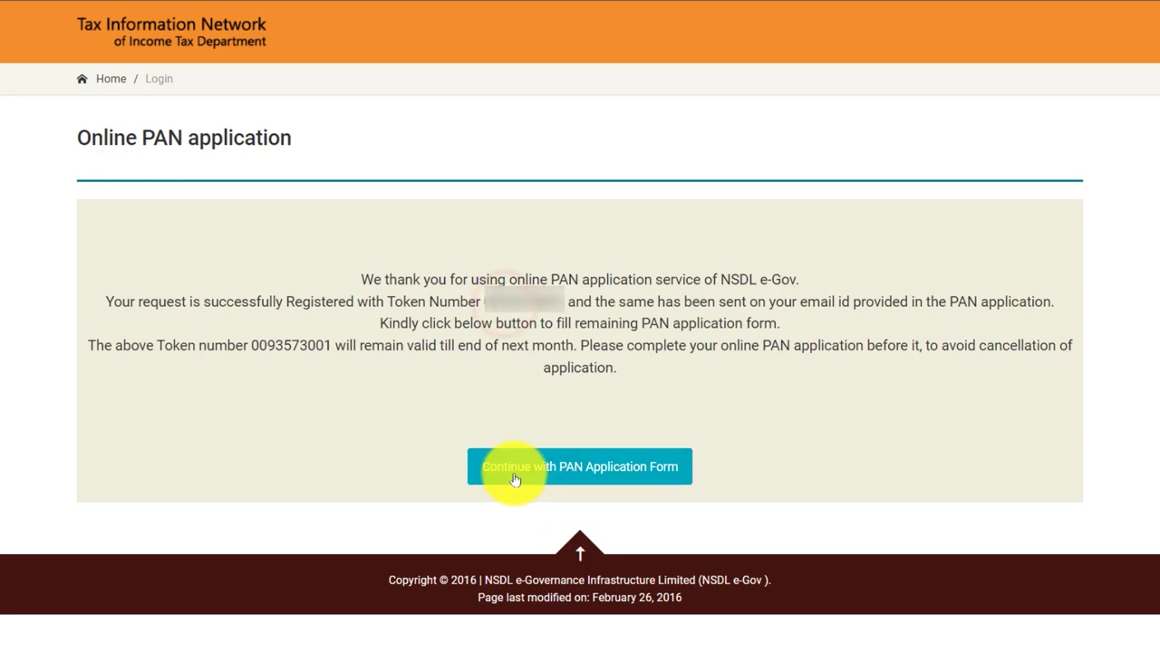
click(540, 456)
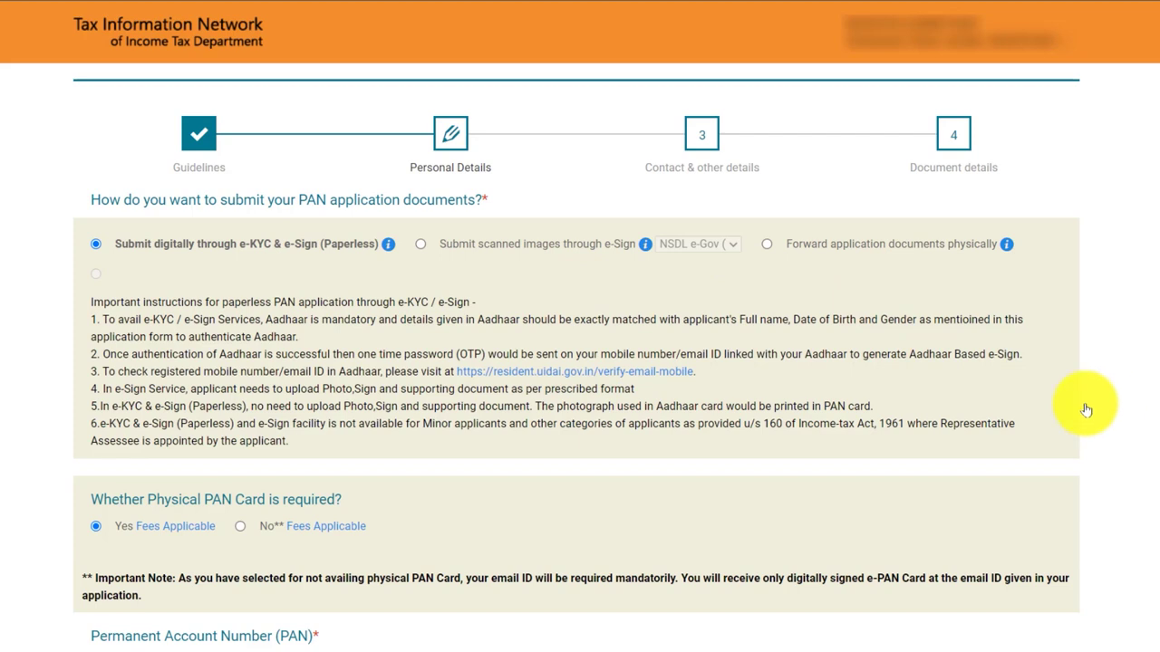
Examine the paperless e-KYC & e-Sign submission option and its additional information.
drag(380, 246, 243, 247)
click(263, 254)
drag(377, 244, 325, 256)
click(325, 256)
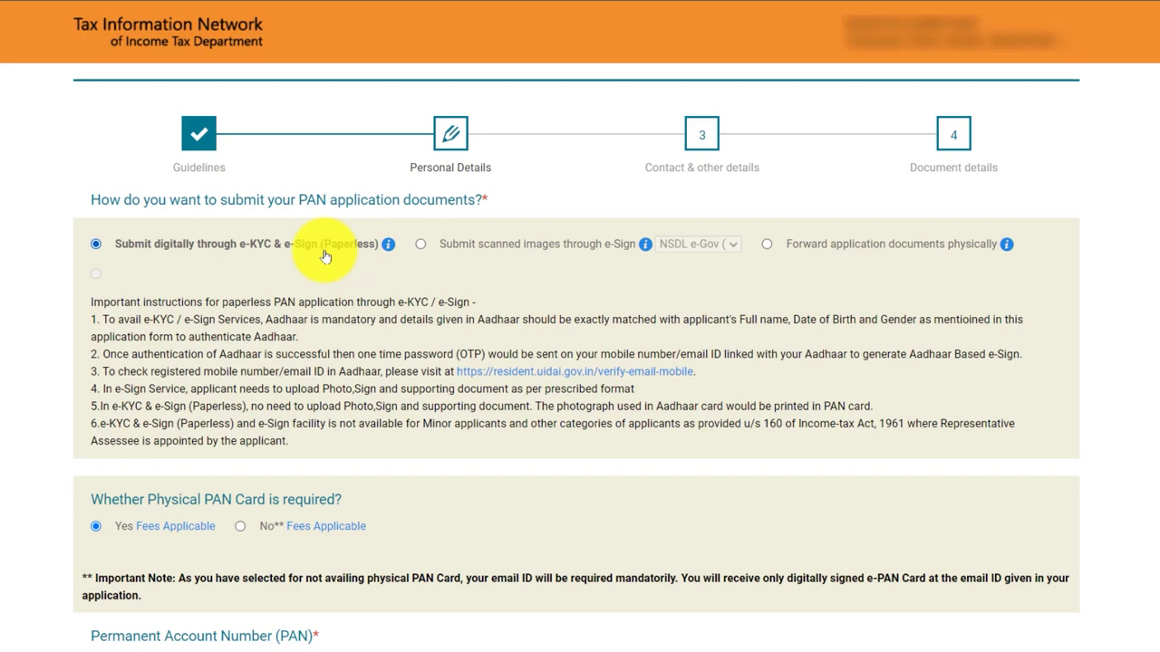
click(387, 243)
Compare the applicable fees for both physical PAN card choices, leaving Yes selected.
scroll(244, 177, down, 5)
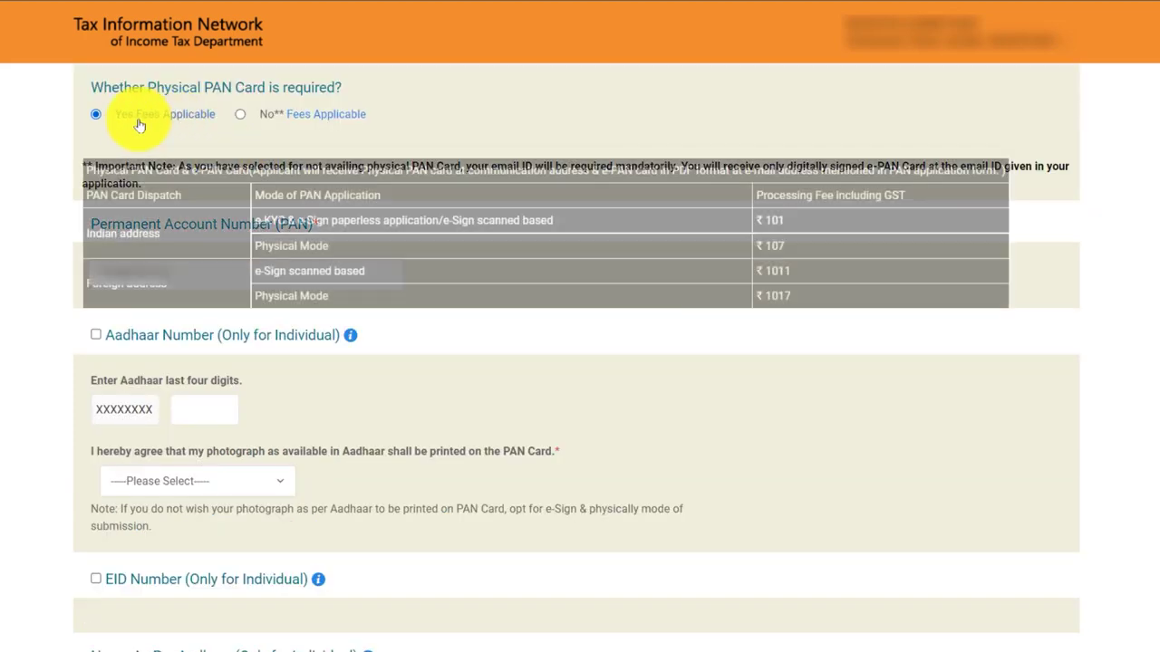
mouse_move(302, 113)
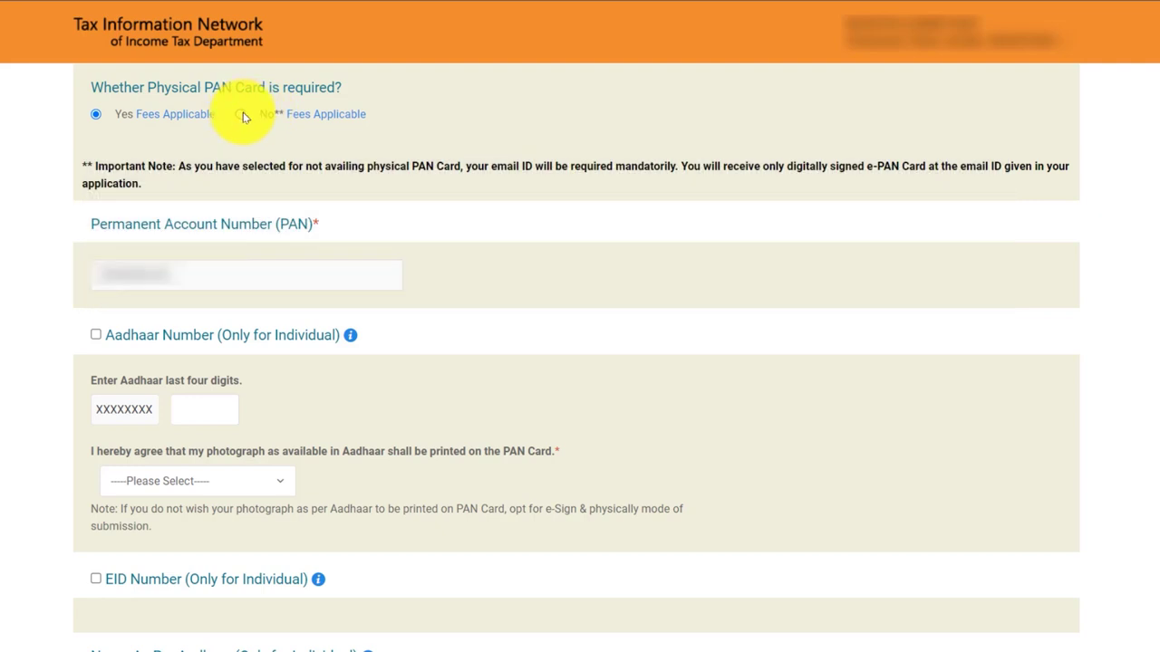
click(240, 114)
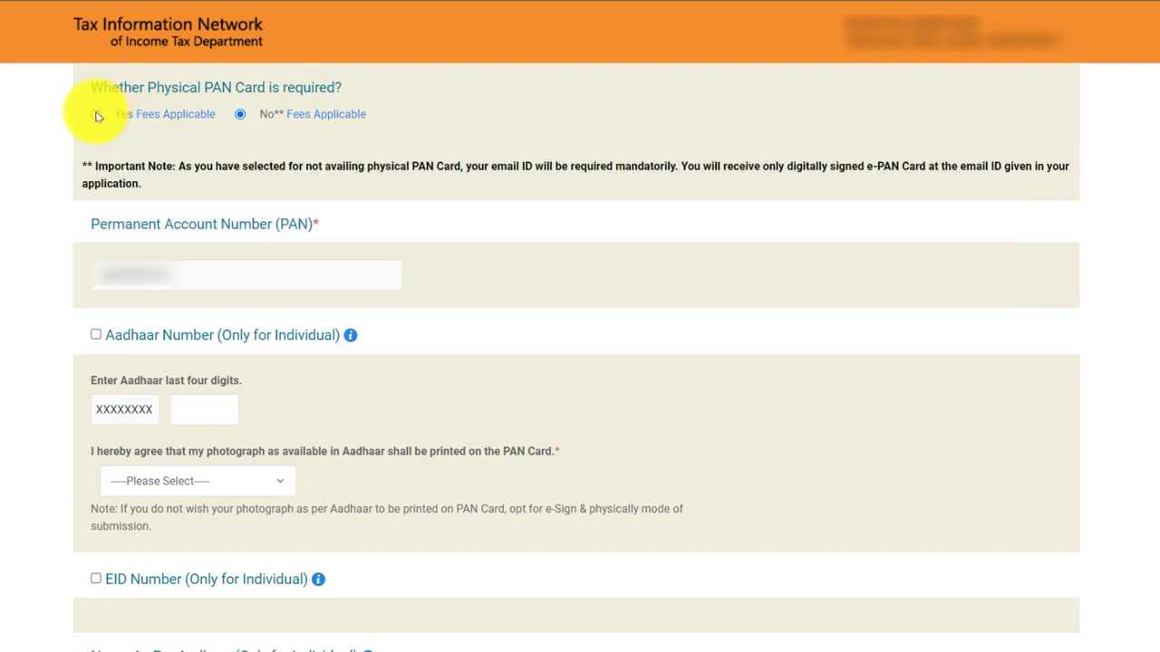
click(97, 115)
mouse_move(159, 115)
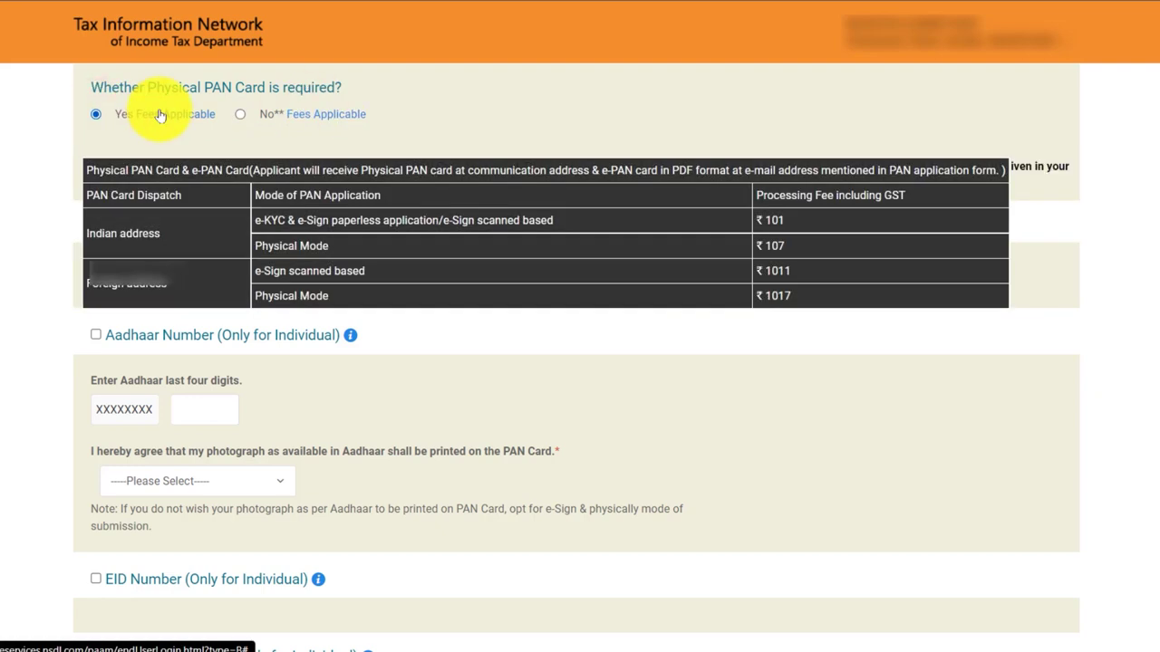
Enter the last four digits of the Aadhaar number and agree with Yes to printing the Aadhaar photograph on the card.
scroll(159, 115, down, 3)
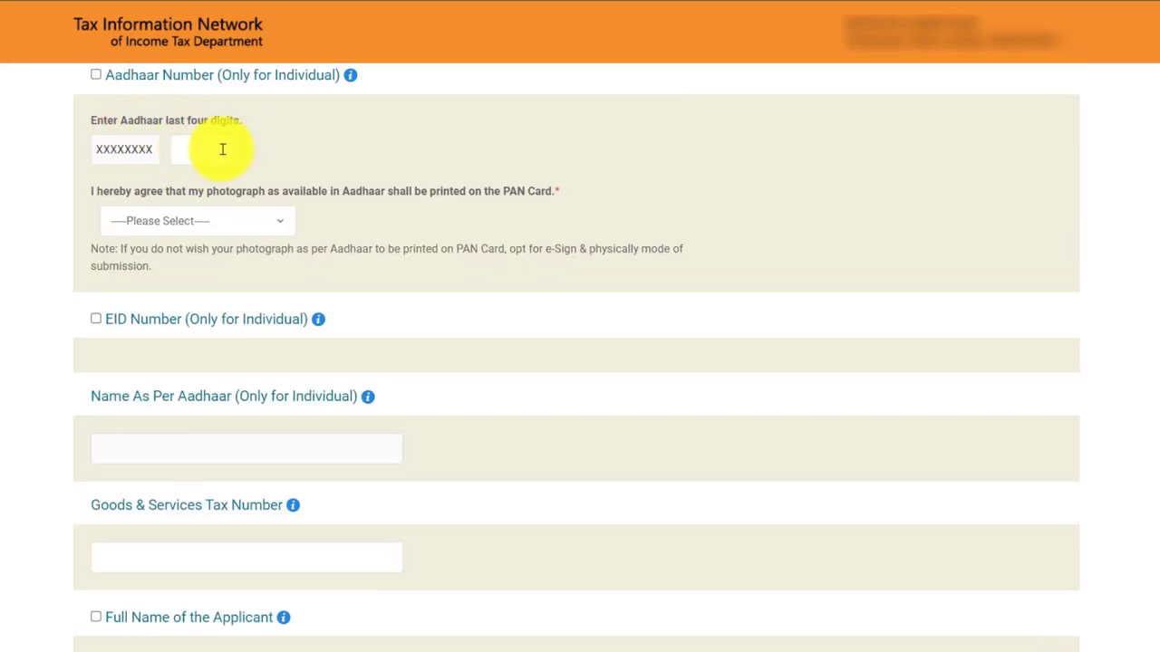
click(228, 146)
text(XXXX)
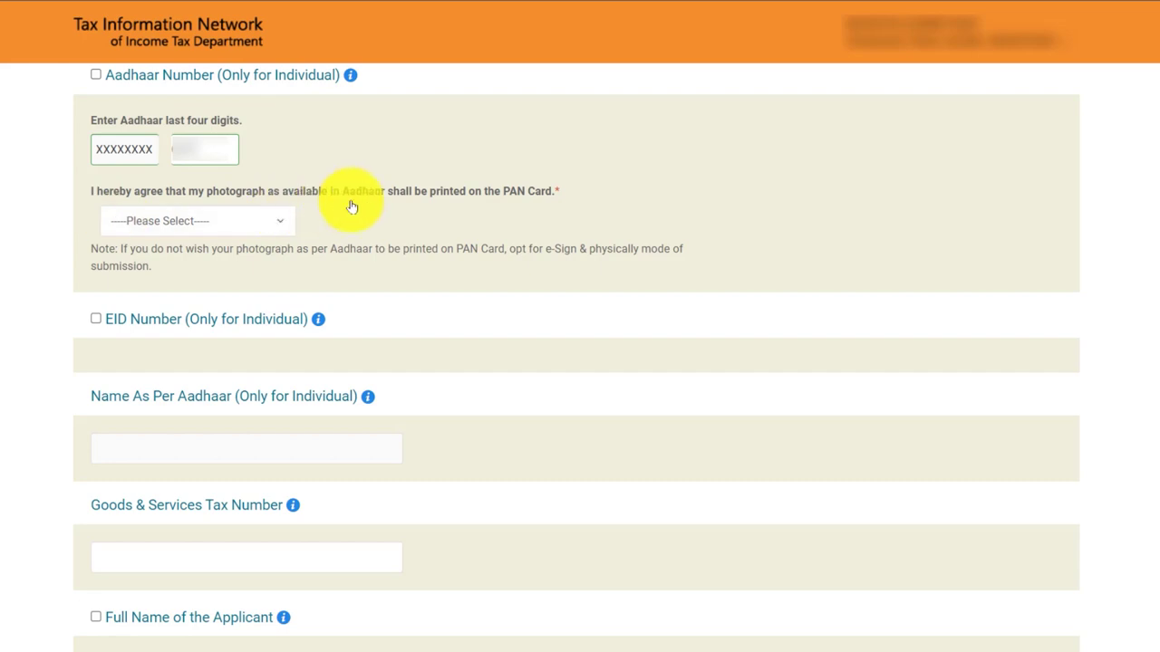
click(142, 220)
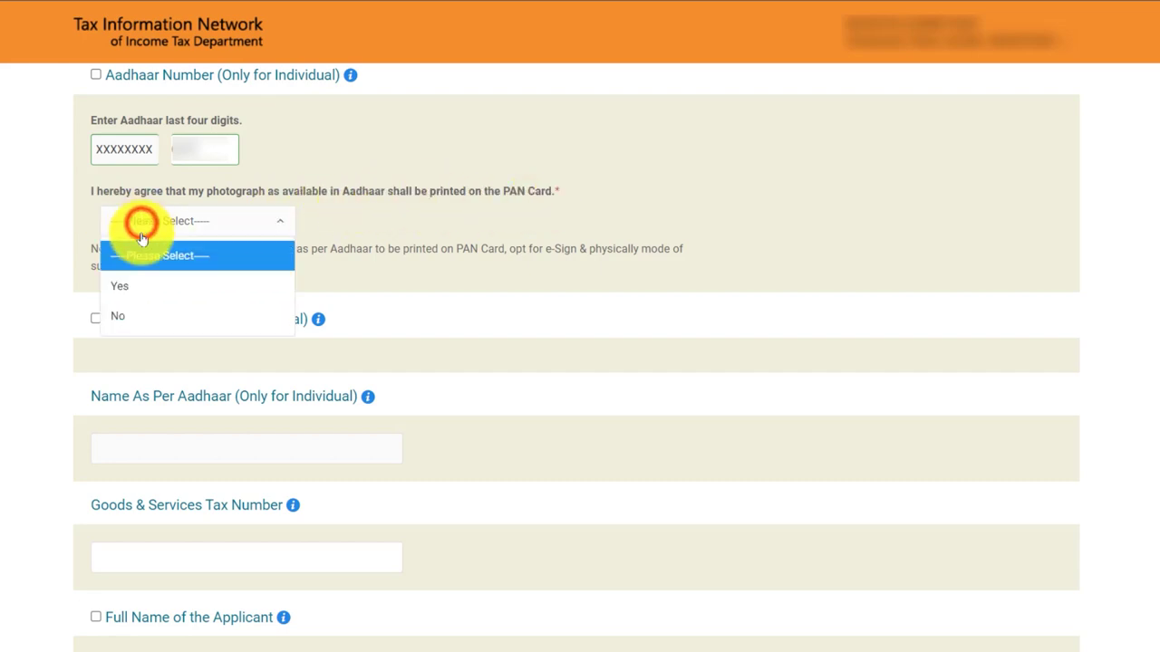
click(127, 286)
Set the applicant's gender to Male.
scroll(357, 313, down, 6)
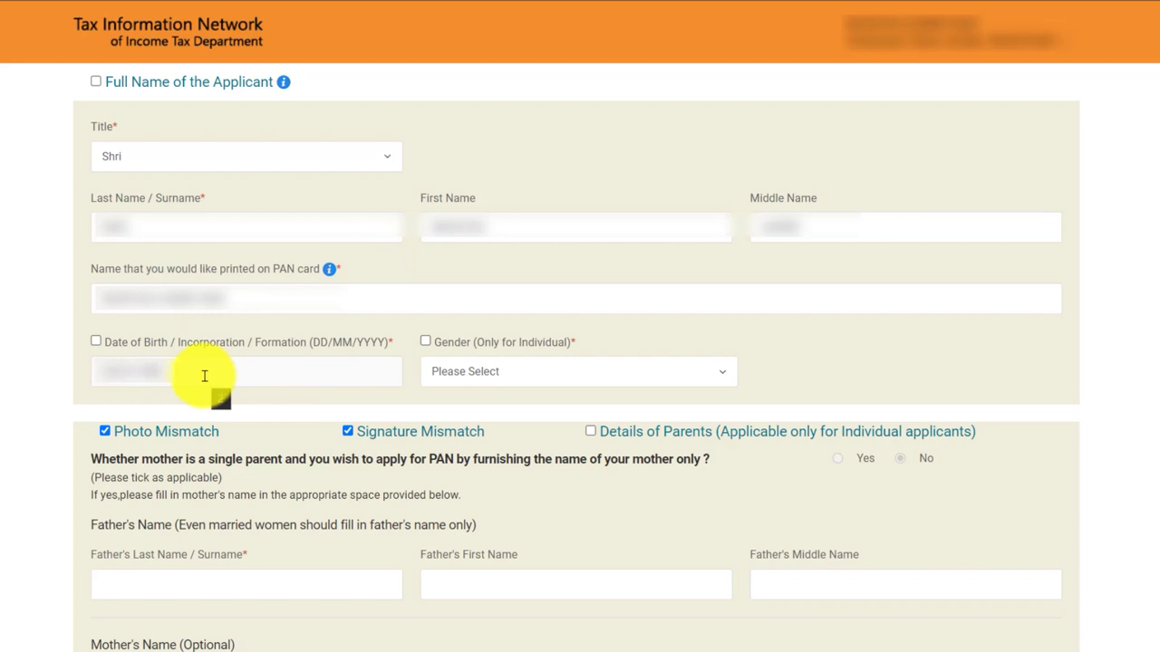
click(536, 373)
click(498, 444)
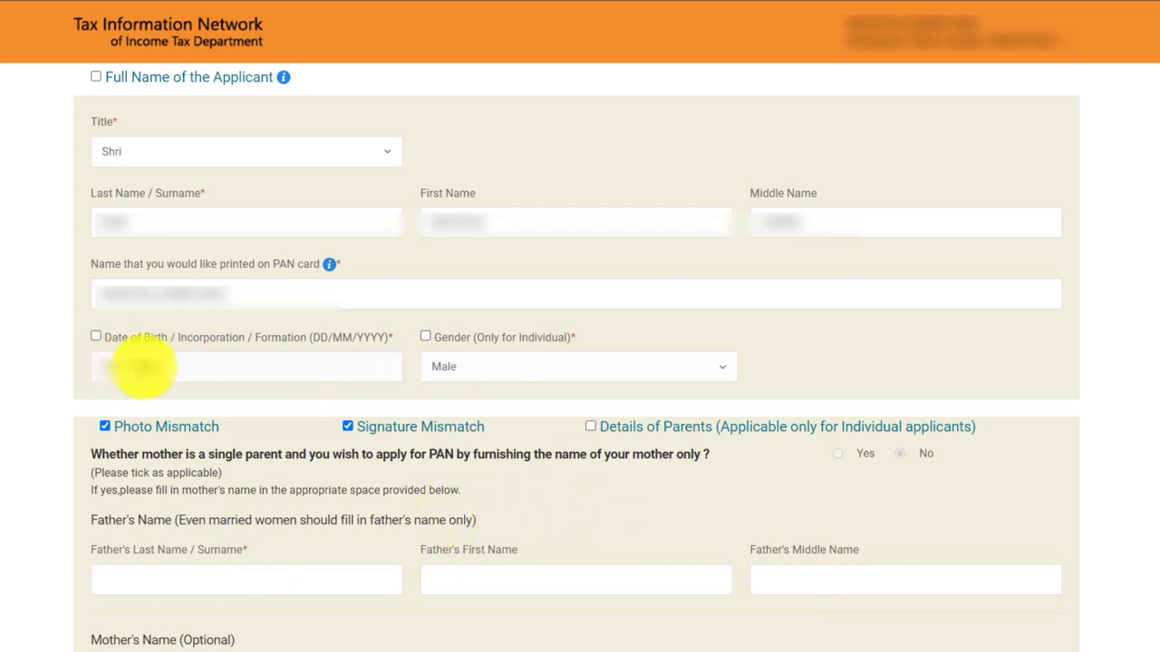
Tick the date of birth and the full name of the applicant as details for correction.
click(95, 338)
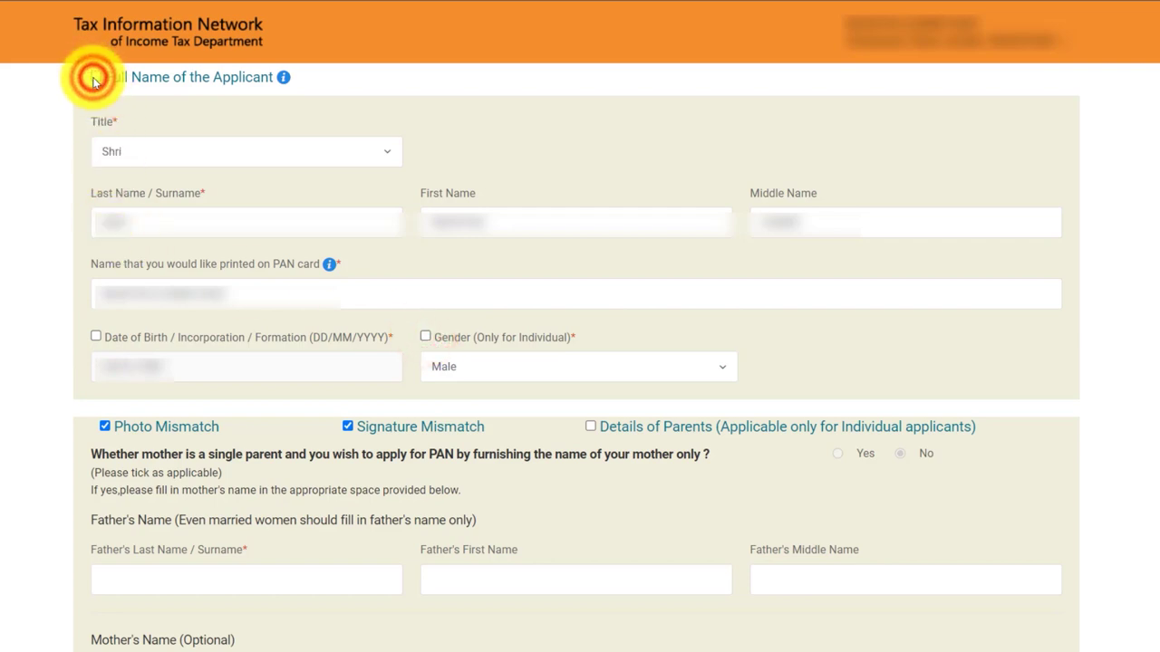
click(96, 338)
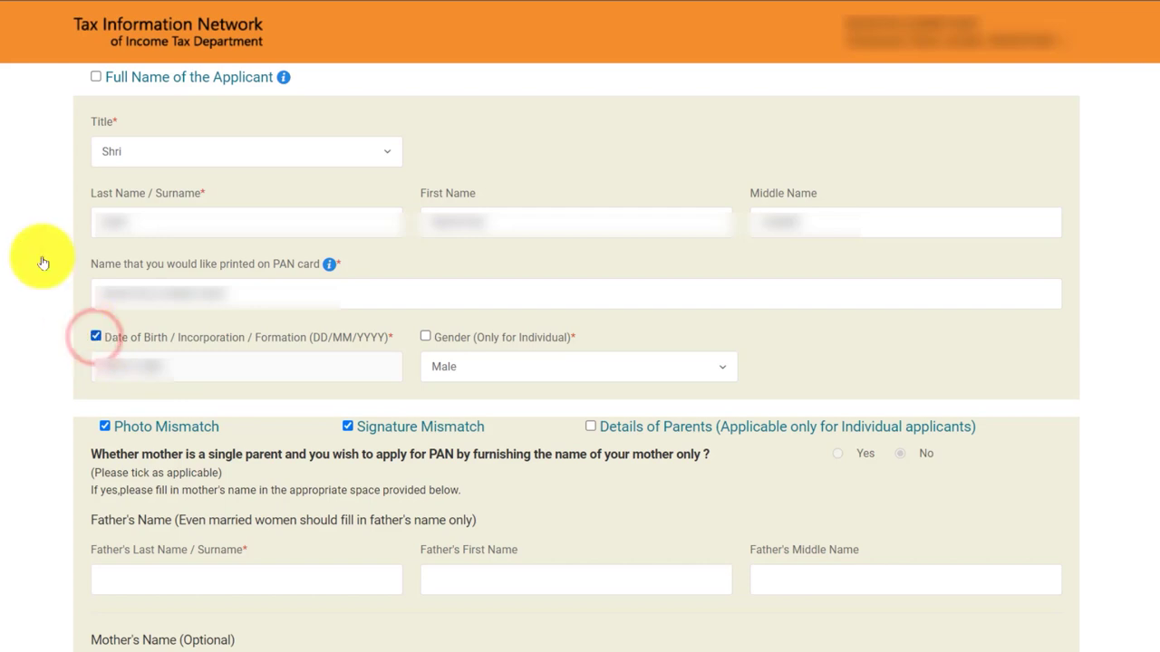
click(94, 77)
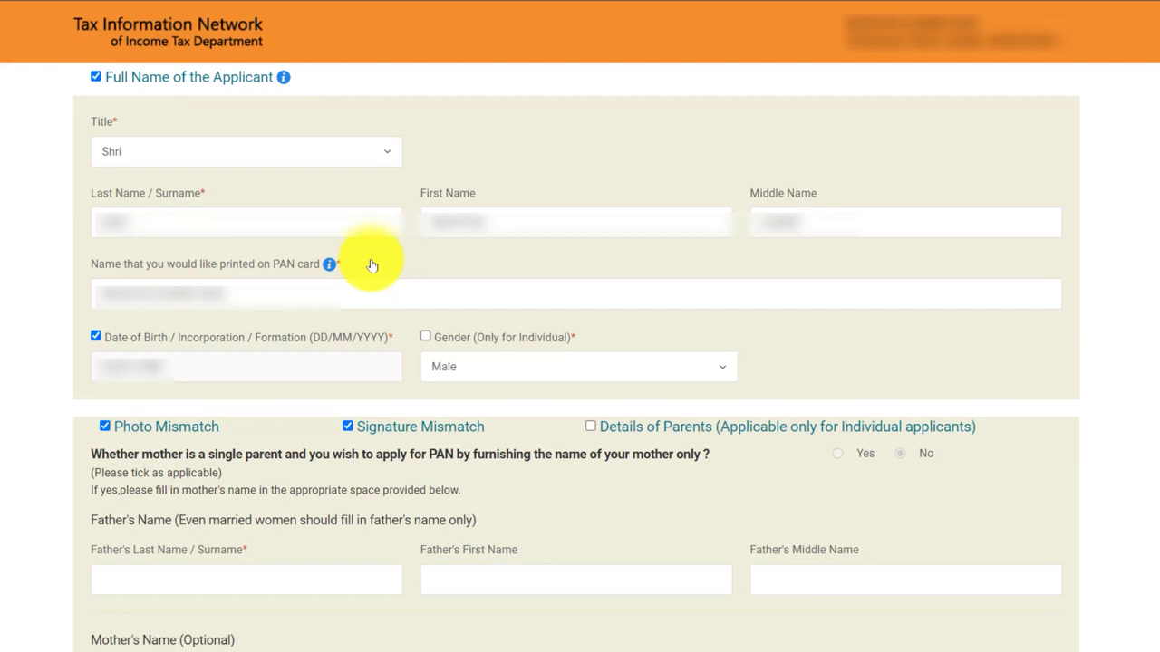
click(731, 60)
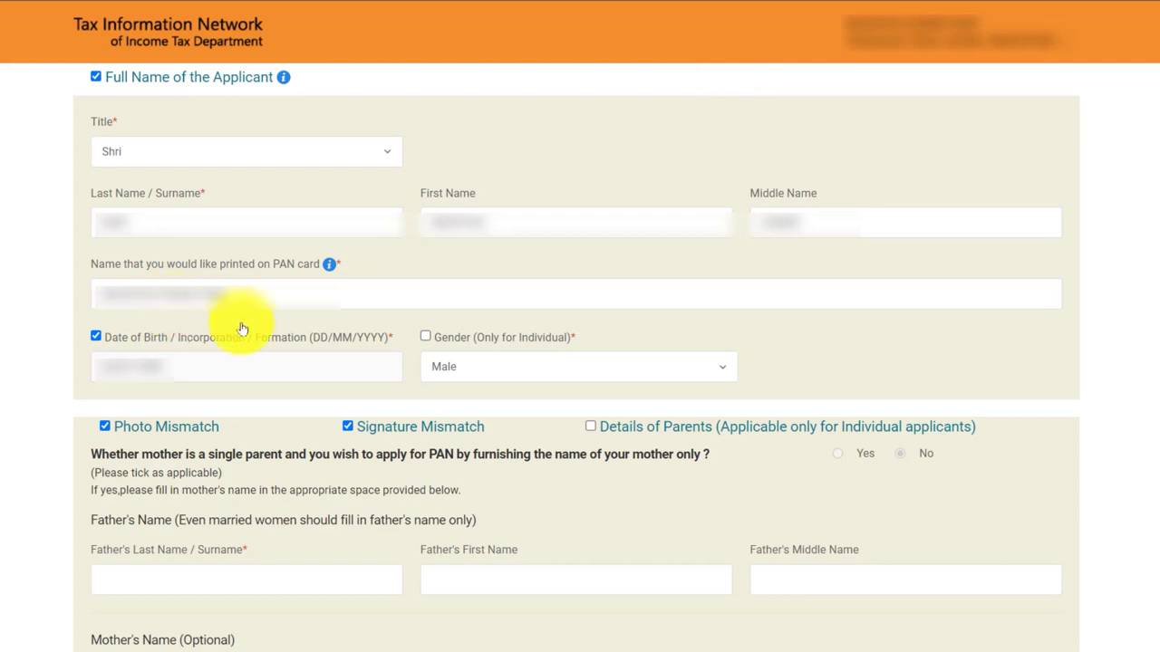
Complete the parents' details with the father's full name and proceed to the contact and other details.
click(590, 429)
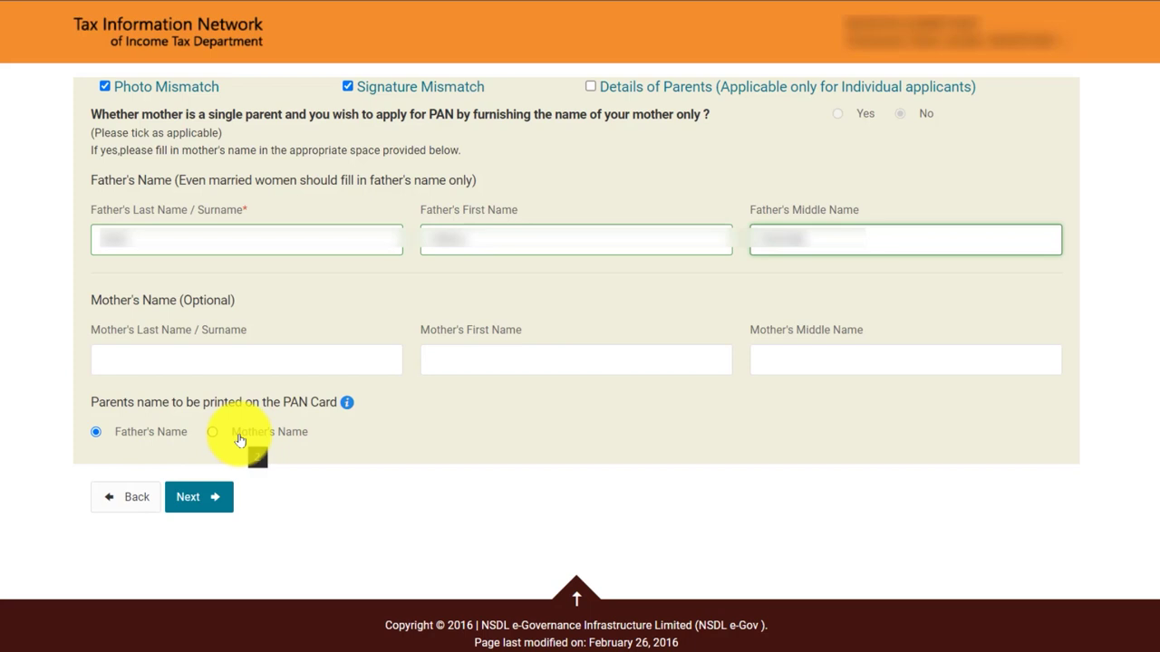
click(209, 511)
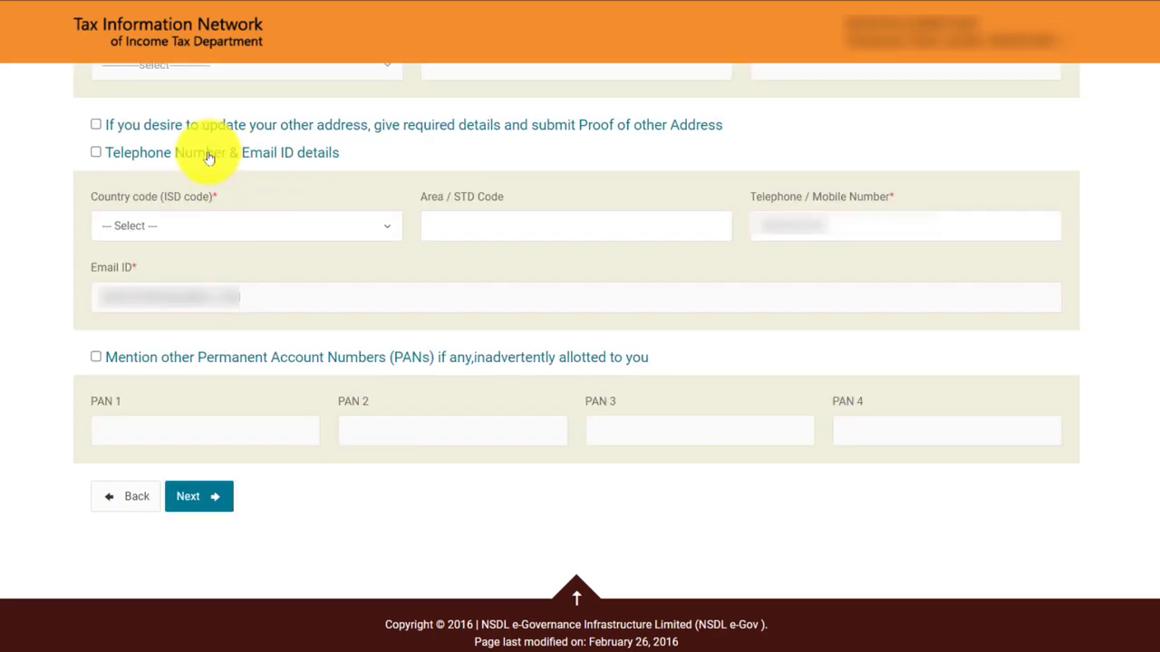
Set the phone country code to INDIA (91) and tick the telephone number and email ID details for update.
click(152, 234)
text(indi)
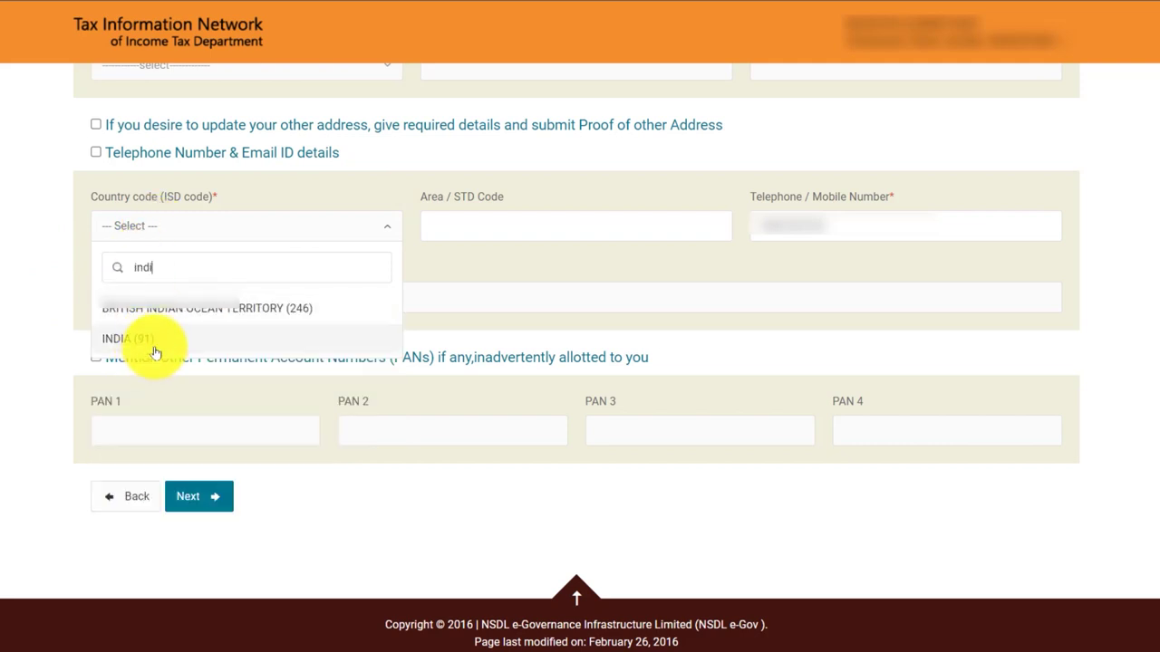
click(150, 338)
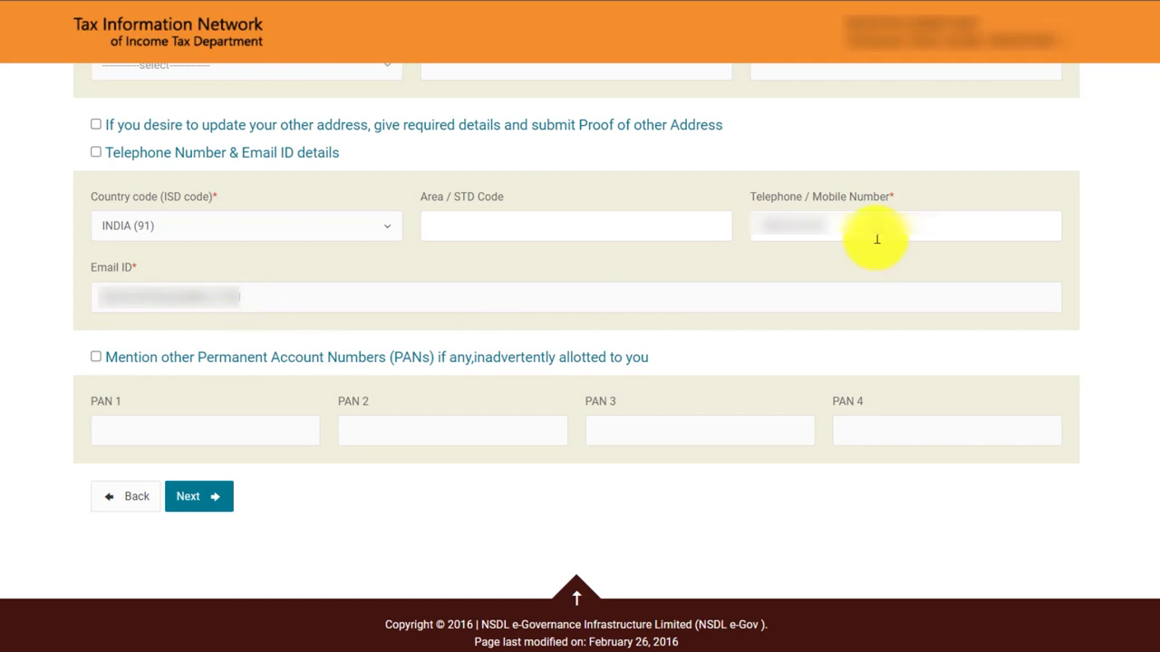
click(96, 153)
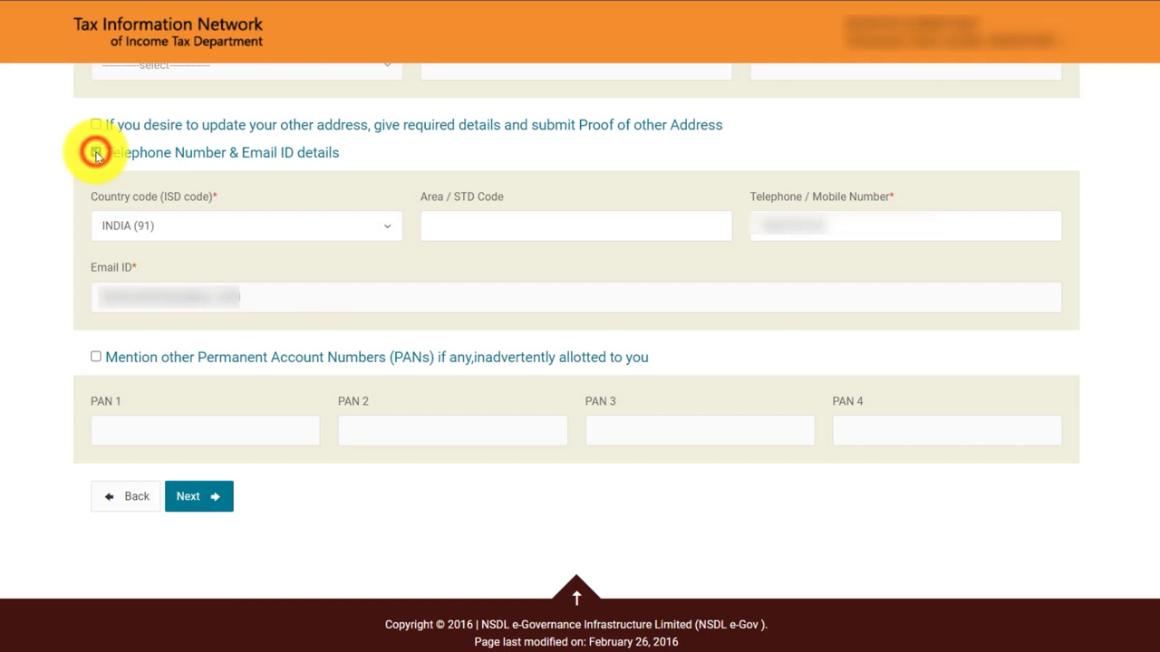
Proceed to the document details and set the proof of PAN to No Document.
click(199, 496)
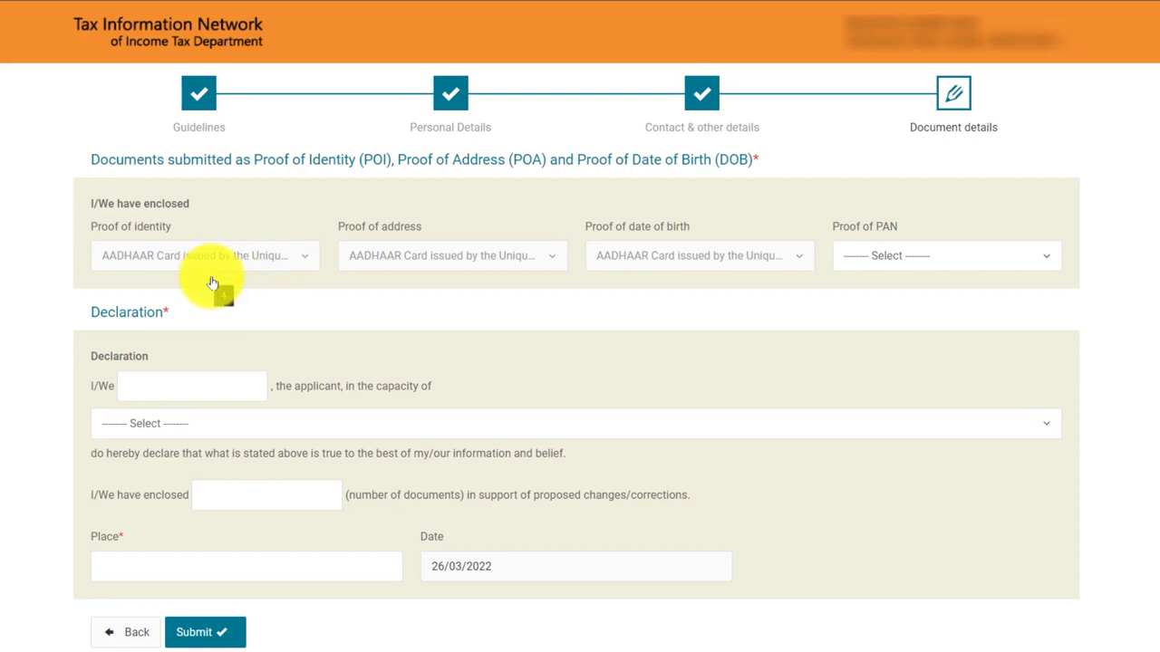
click(875, 256)
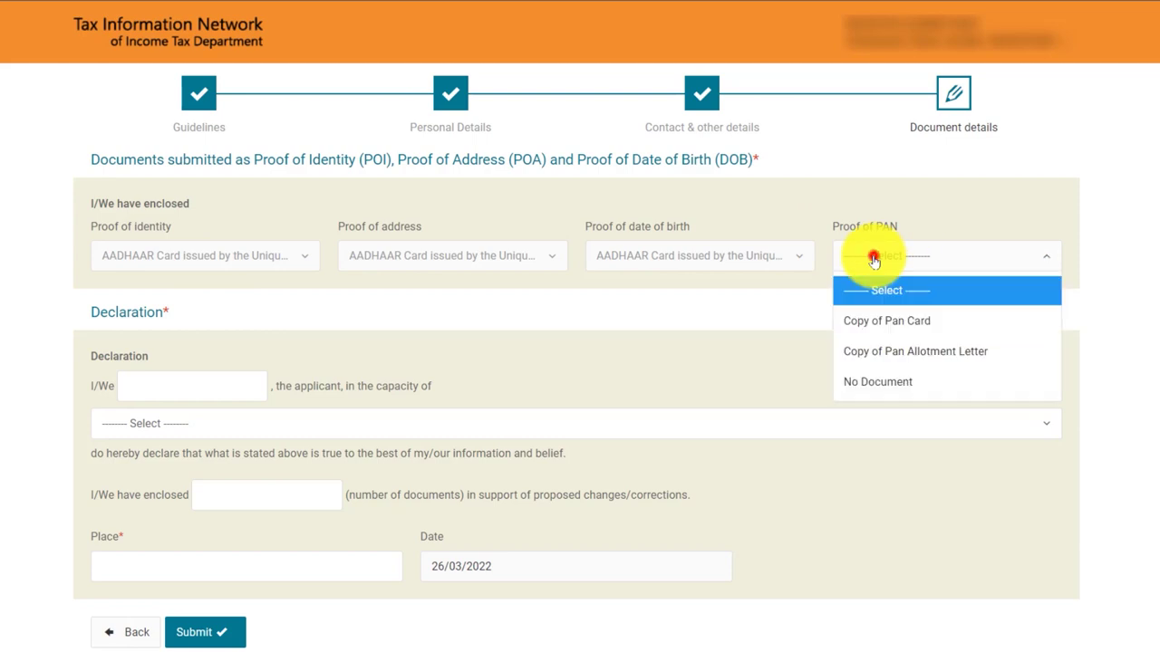
click(879, 385)
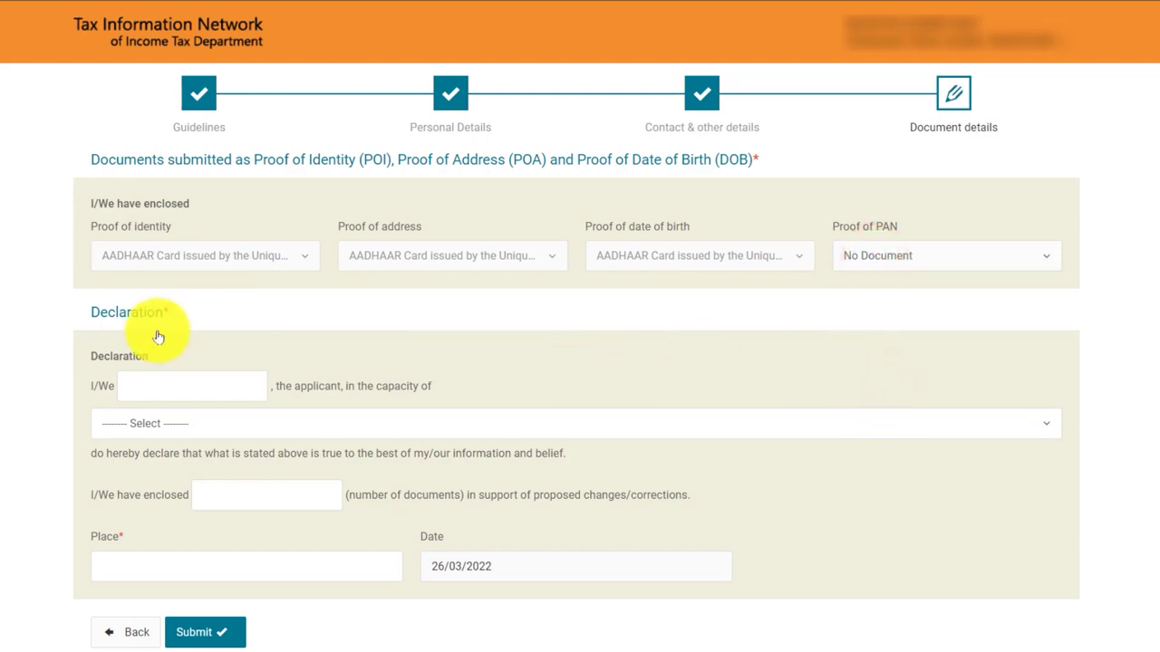
Complete the declaration in the capacity of Himself/Herself with the applicant's place, and submit the form.
click(163, 423)
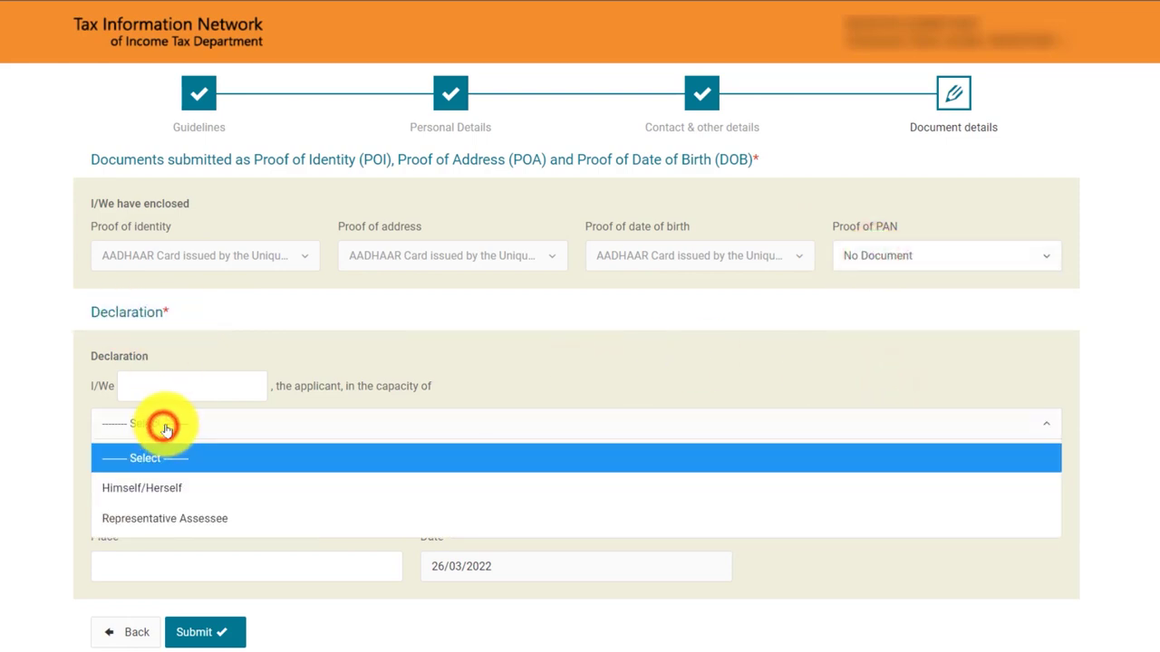
click(172, 489)
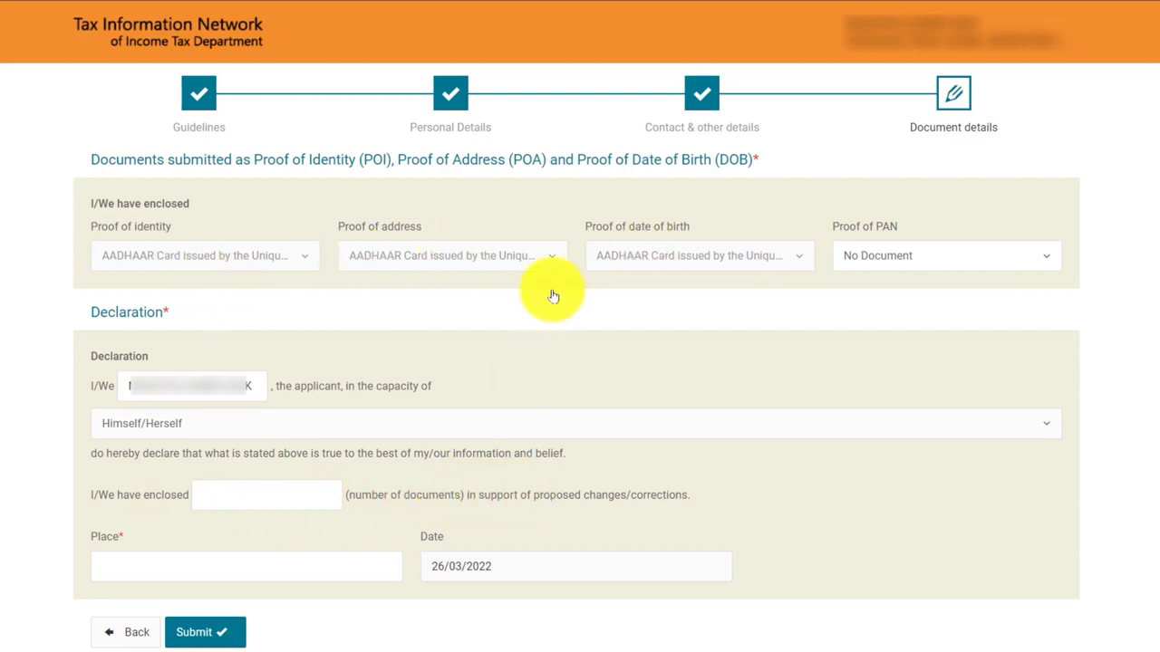
click(256, 494)
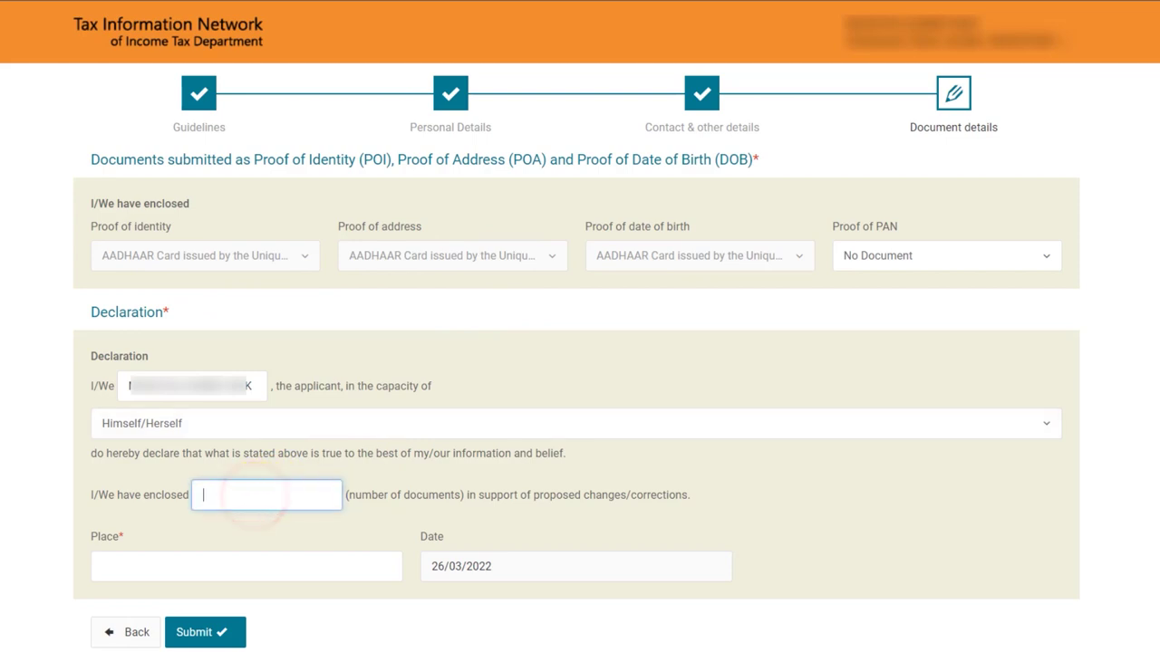
click(207, 566)
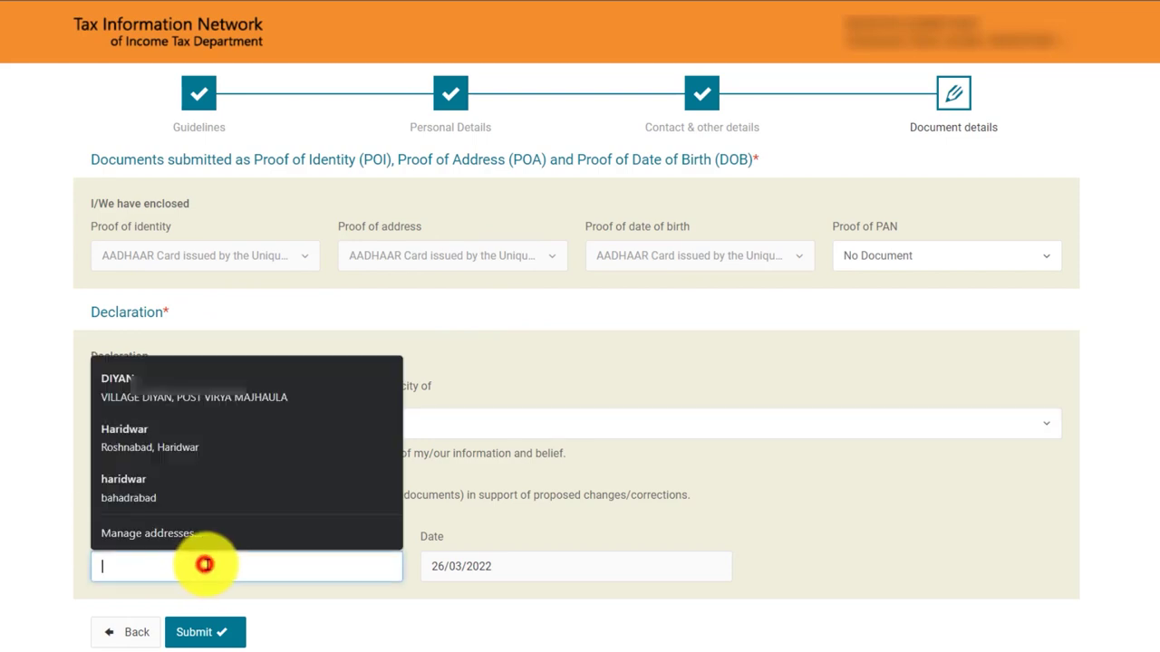
text(H)
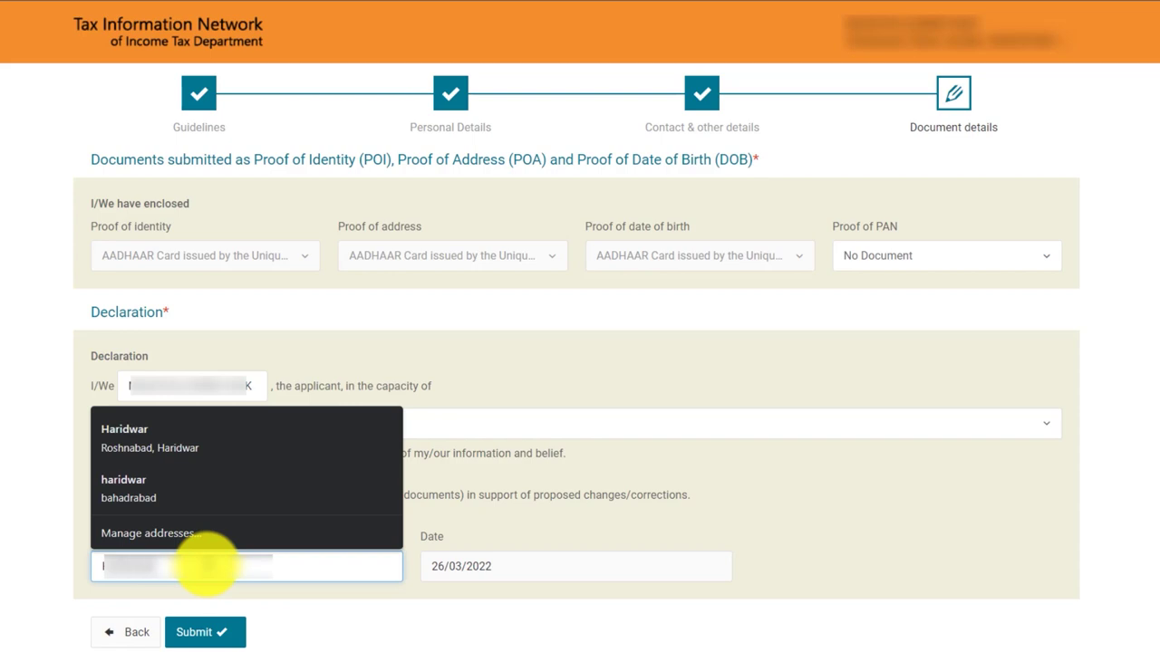
click(215, 635)
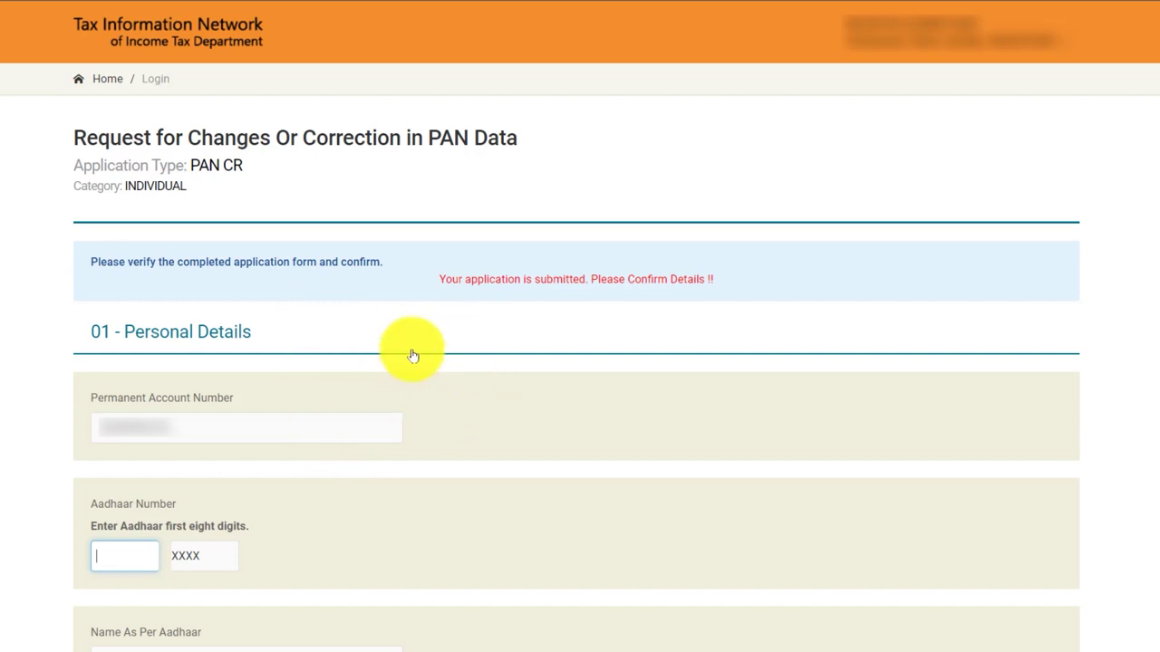
Review the personal details, documents and declaration of the completed application and proceed to the payment page.
scroll(390, 426, down, 5)
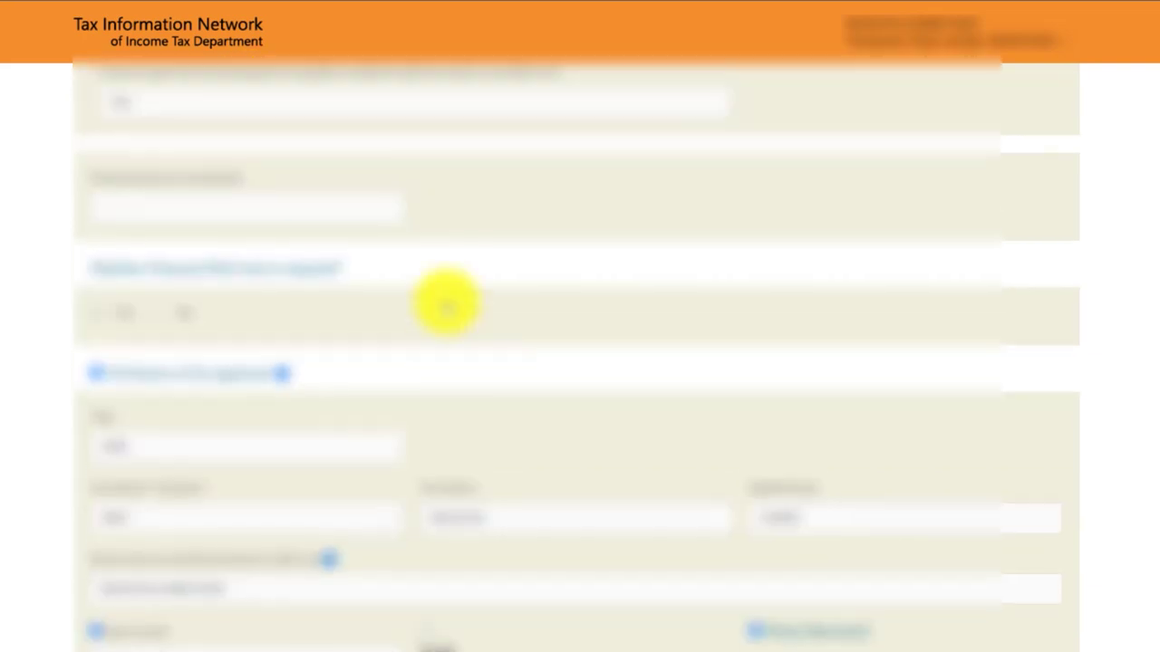
scroll(446, 305, up, 3)
scroll(466, 277, down, 7)
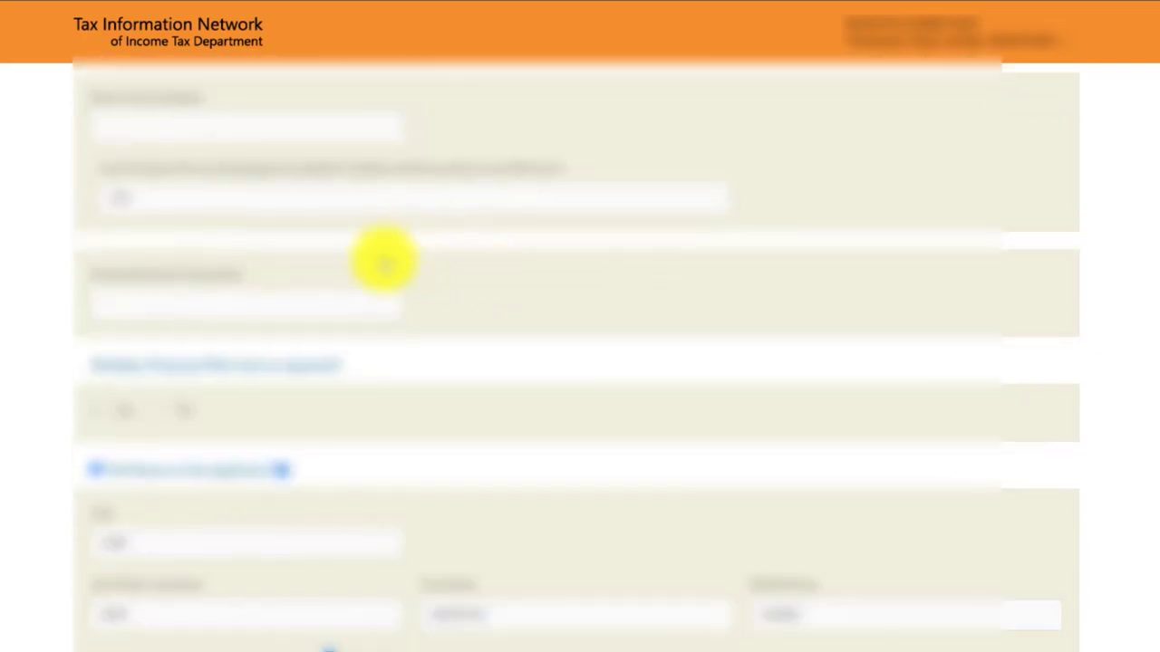
scroll(406, 241, up, 2)
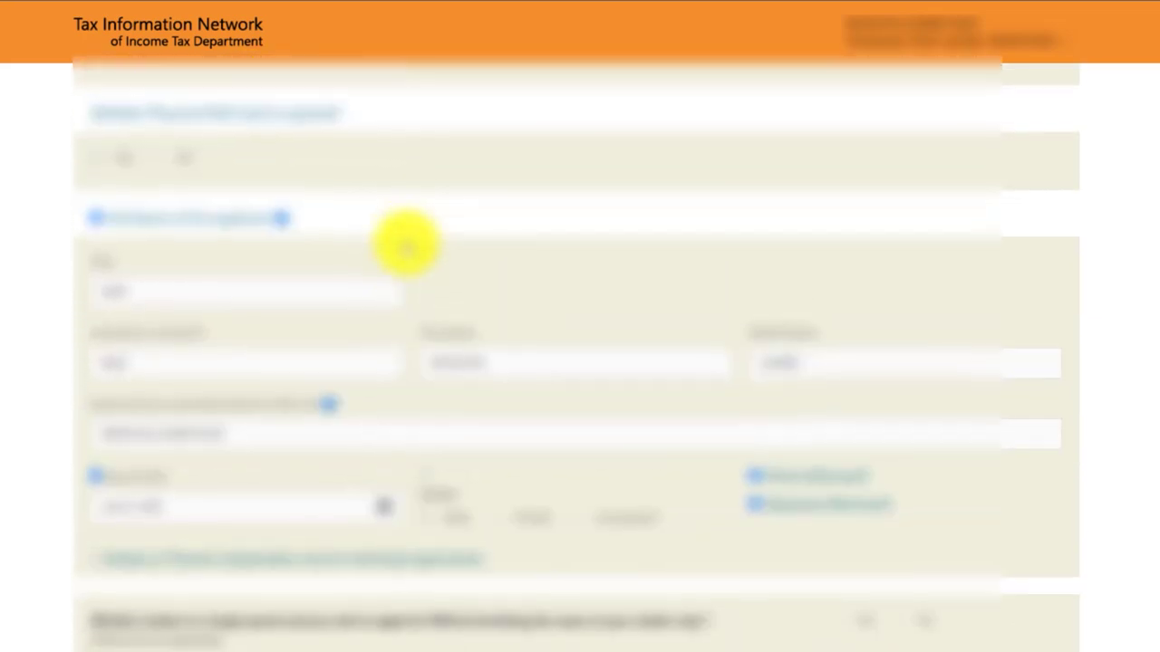
scroll(272, 232, down, 1)
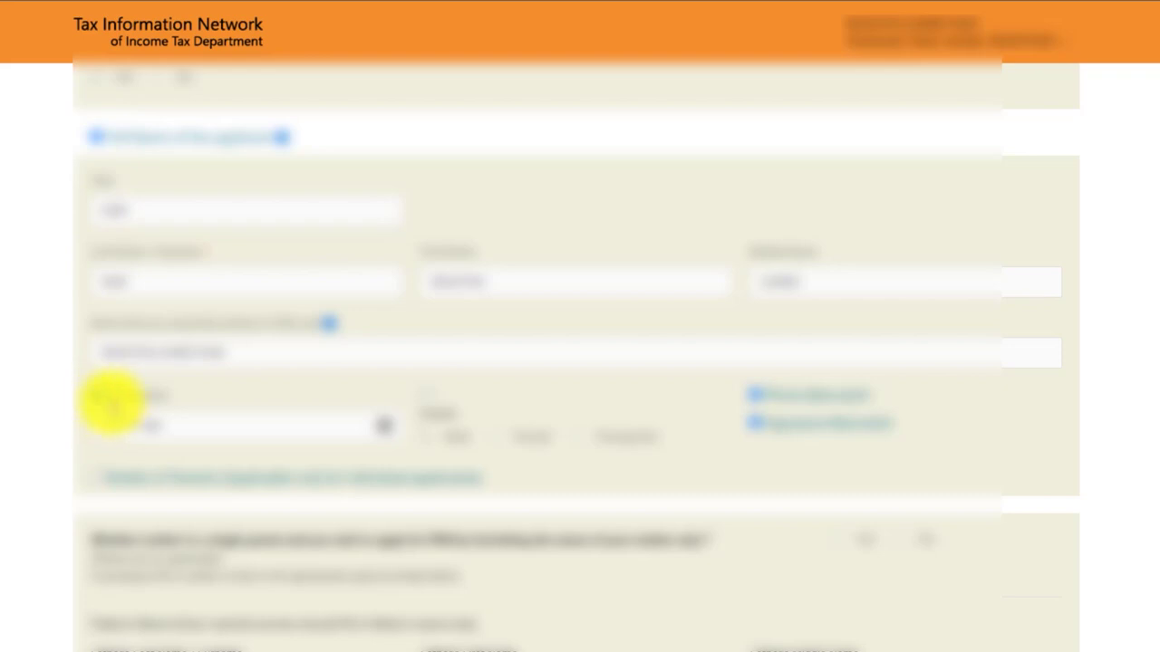
click(131, 399)
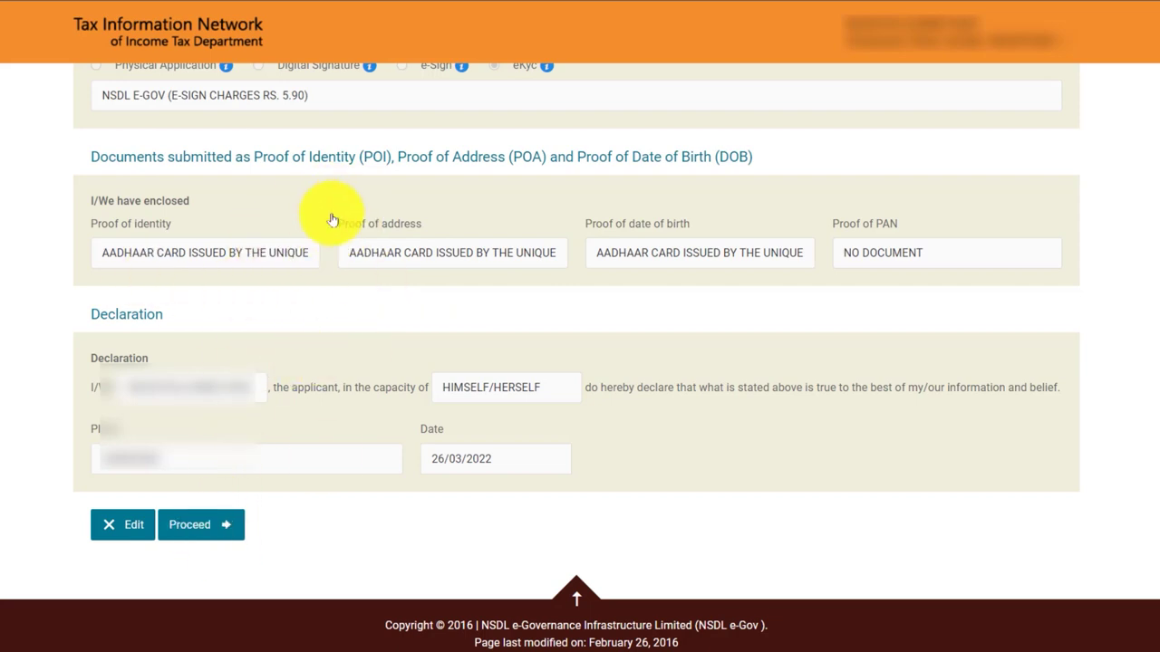
click(190, 525)
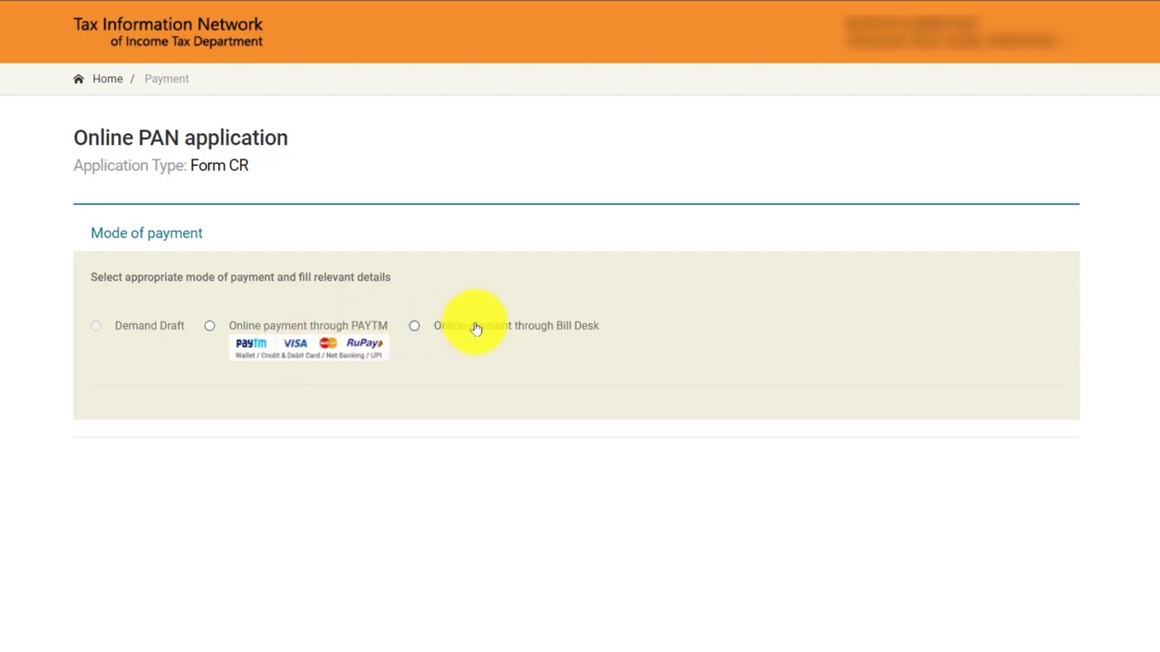
Choose online payment through PAYTM, agree to the terms of service and confirm the payment.
click(243, 329)
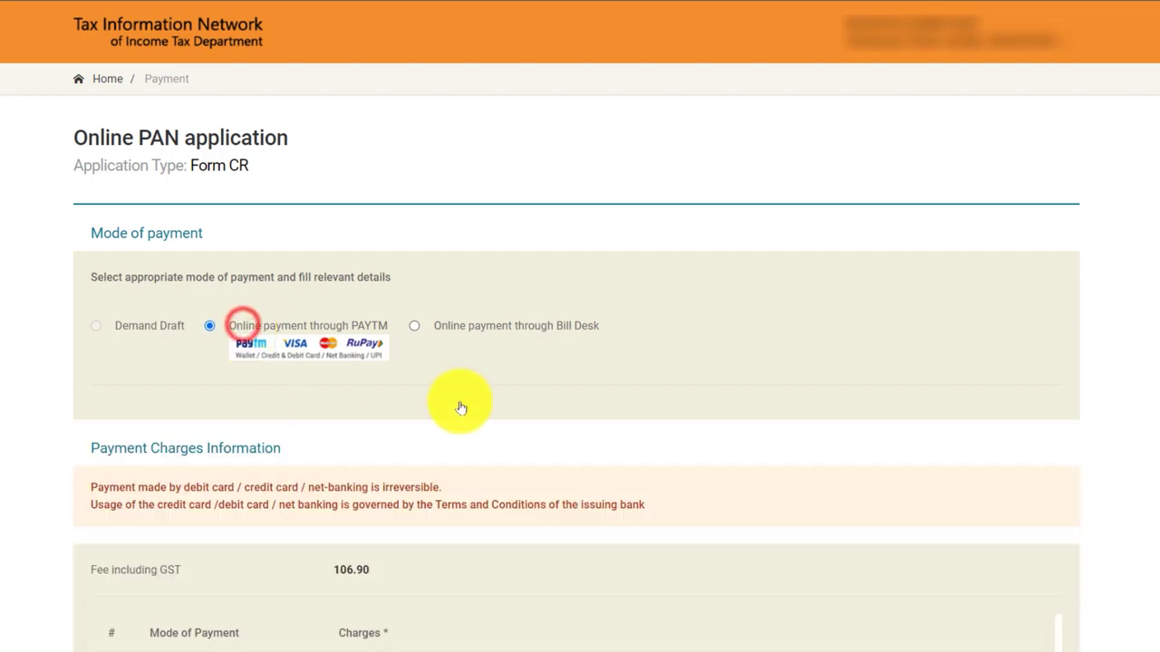
scroll(399, 354, down, 3)
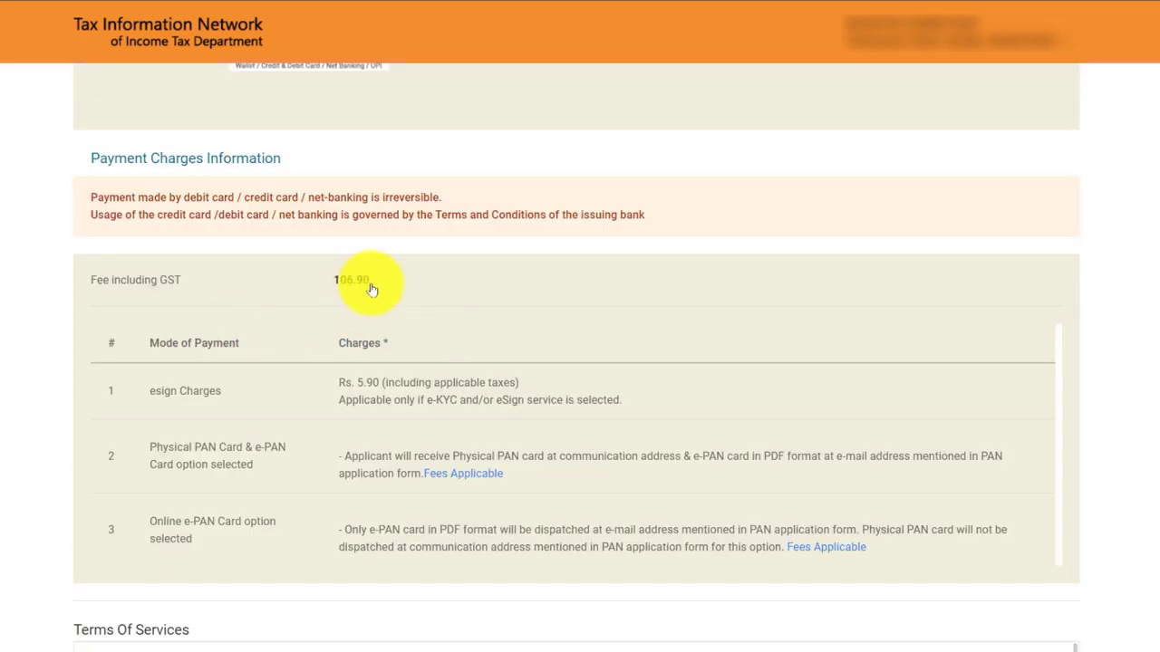
scroll(470, 323, down, 2)
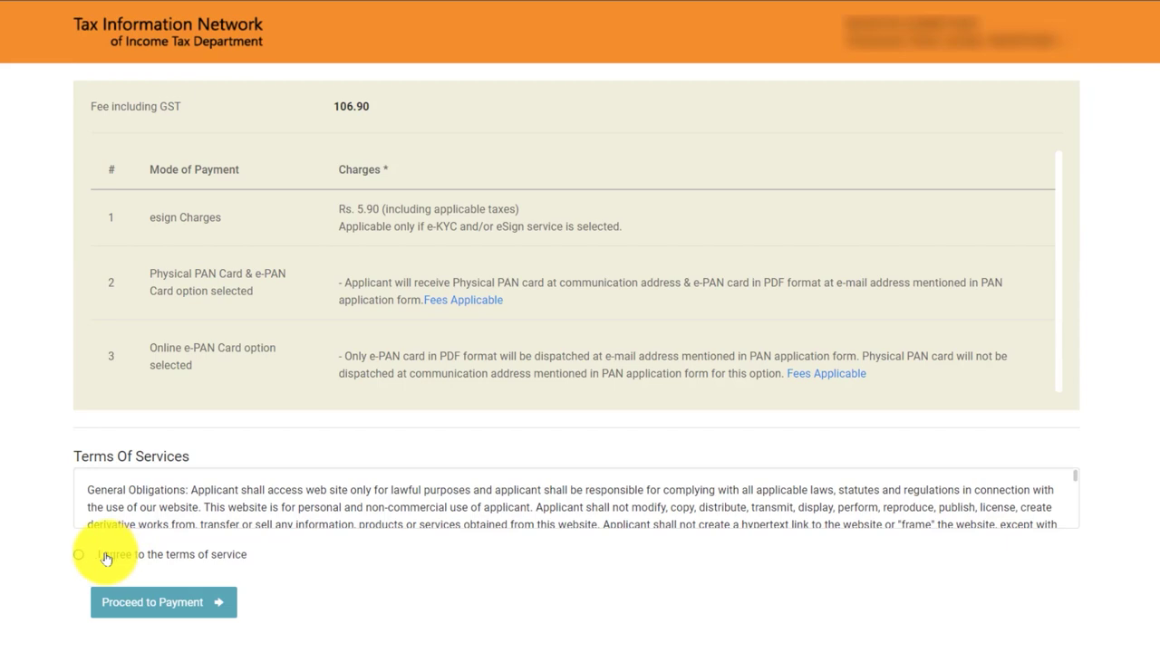
click(78, 555)
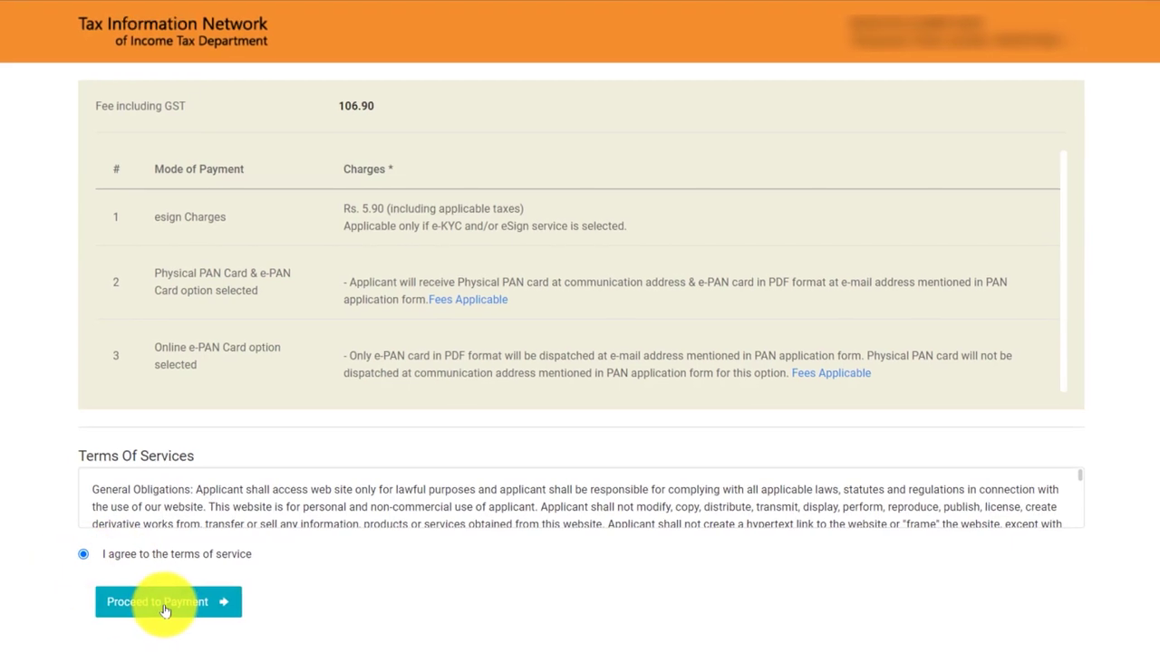
click(160, 607)
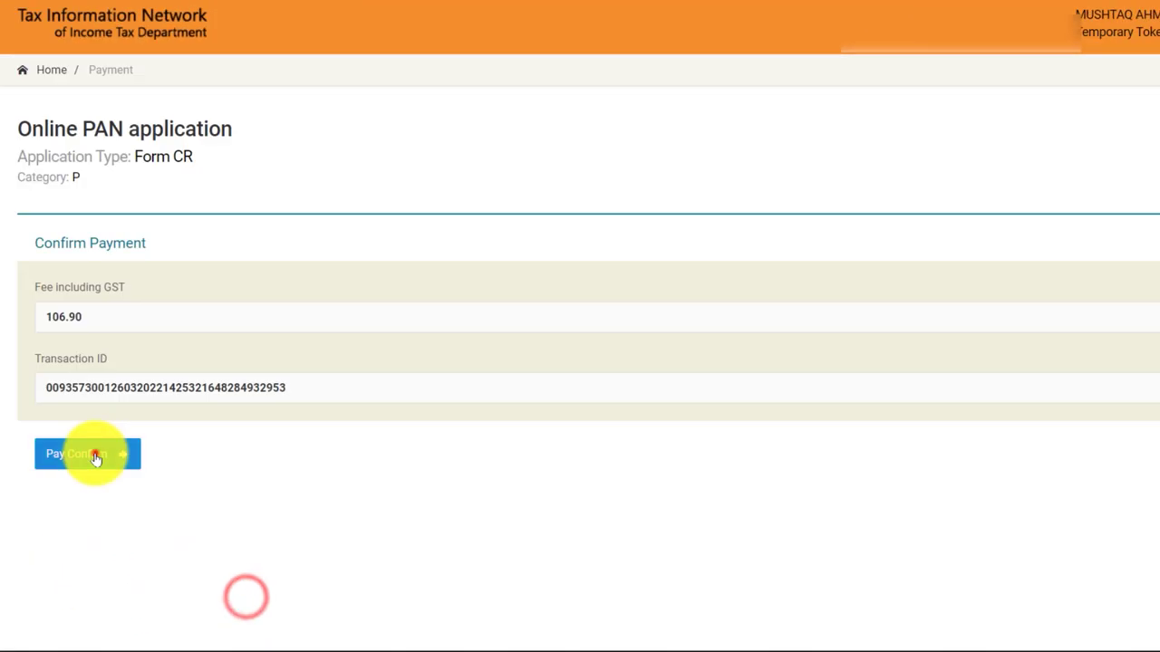
click(95, 456)
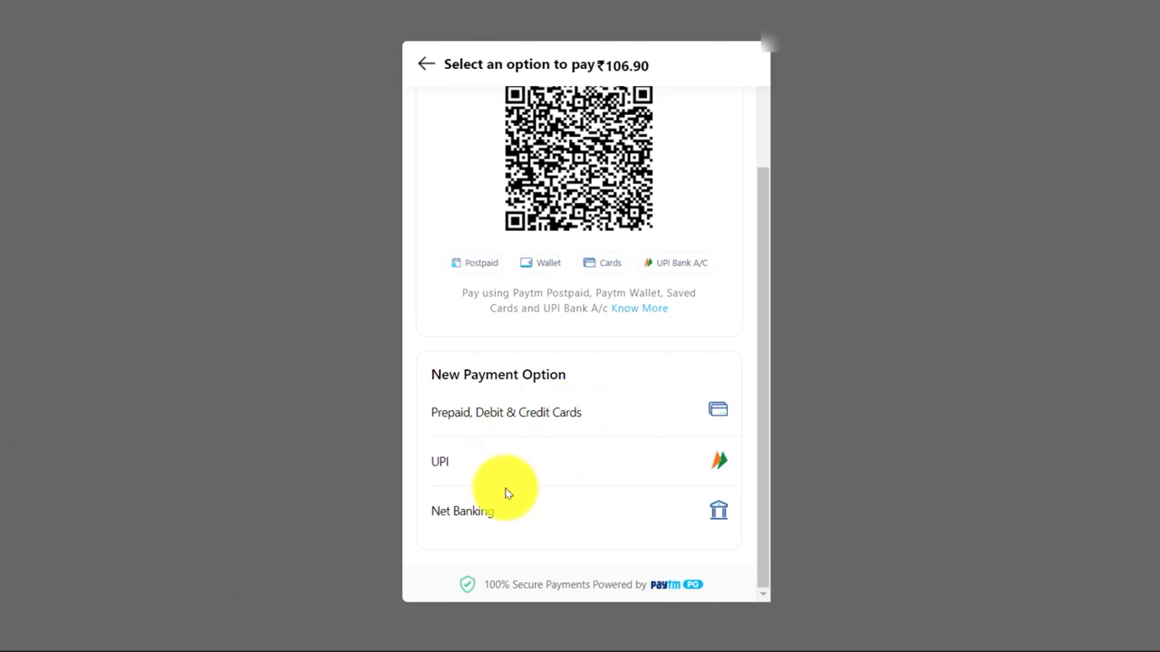
scroll(643, 490, up, 2)
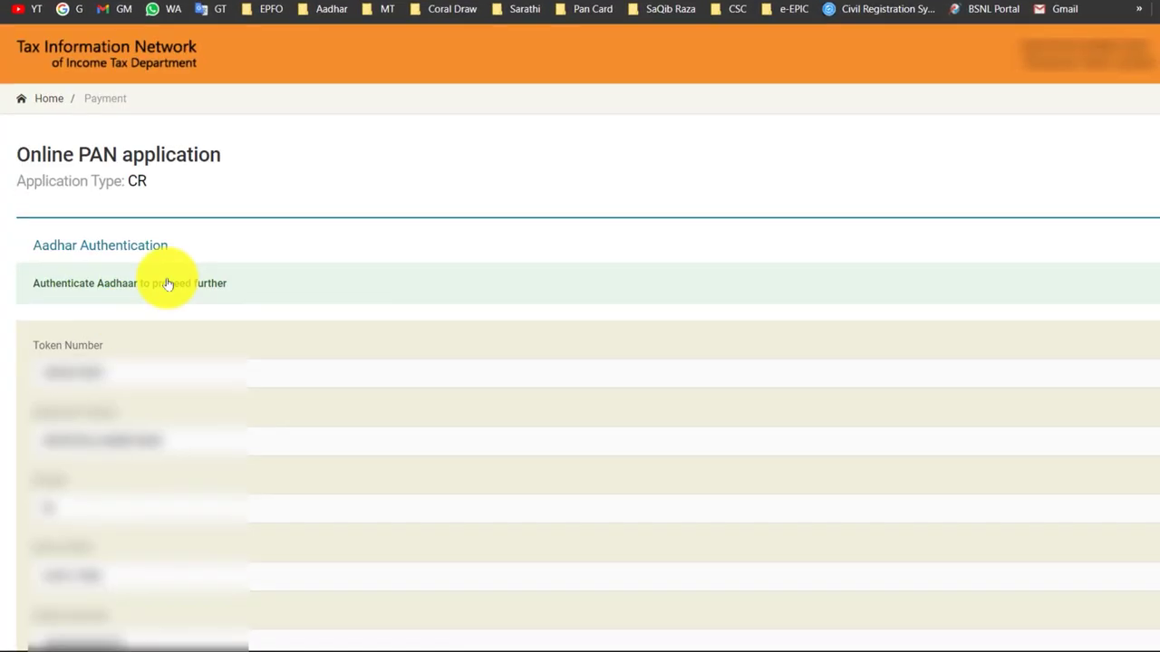
Accept the Aadhaar consent declaration and authenticate the applicant's Aadhaar details.
scroll(287, 314, down, 5)
scroll(272, 321, down, 1)
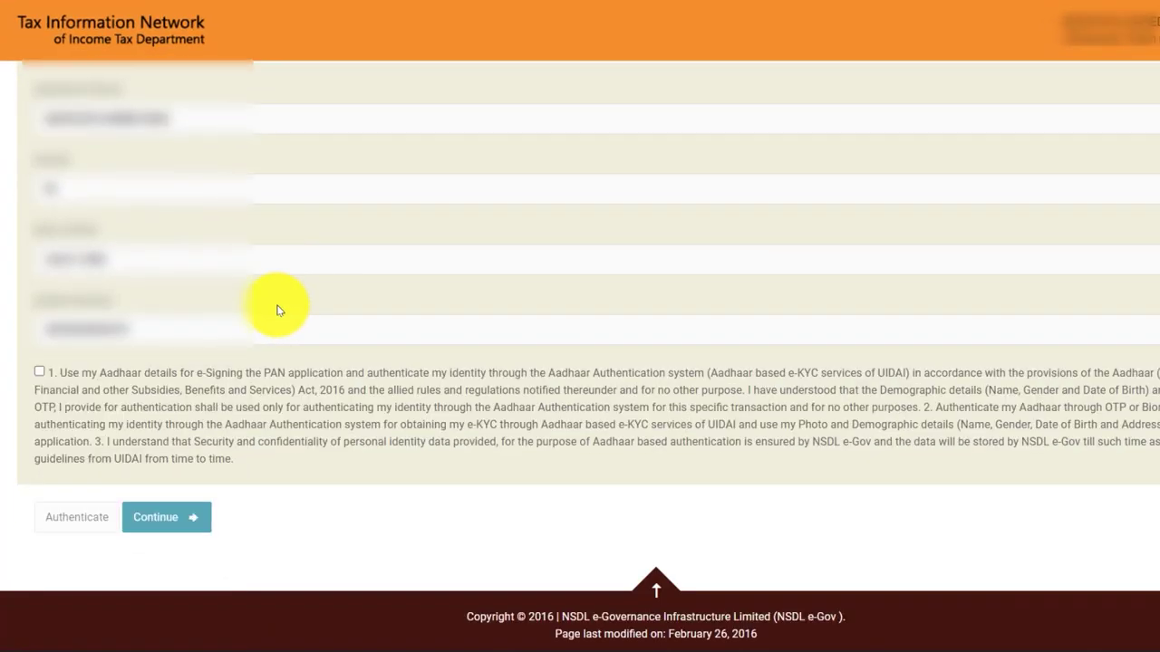
click(38, 373)
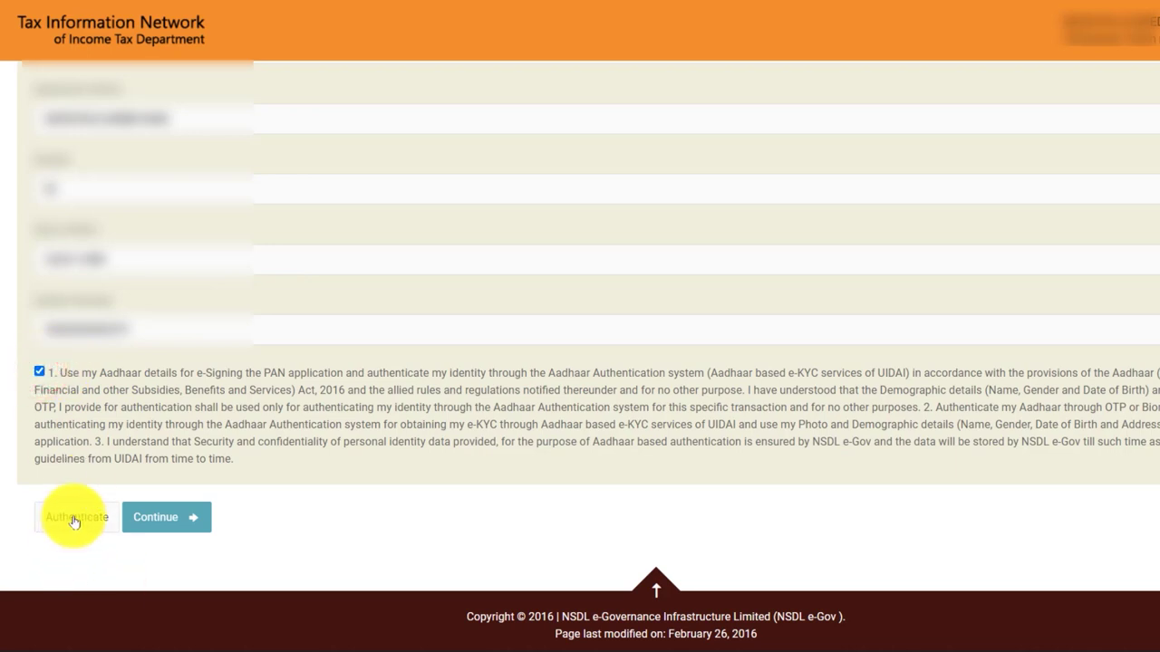
click(74, 521)
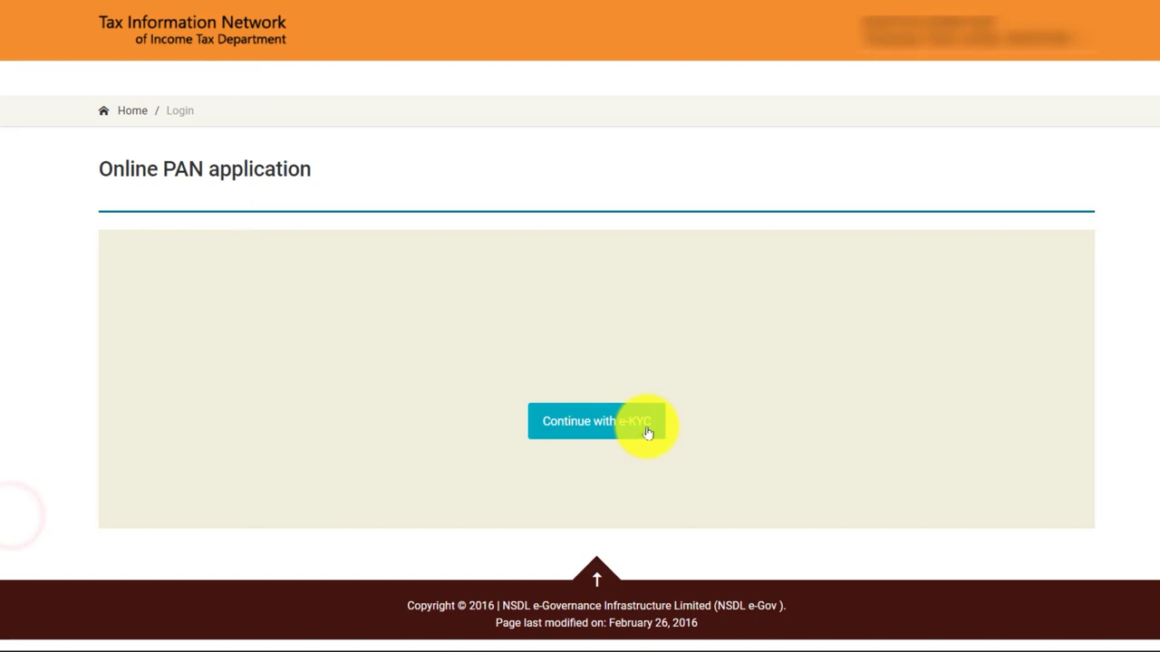
Continue with e-KYC and submit the OTP sent to the mobile number registered with UIDAI.
click(575, 423)
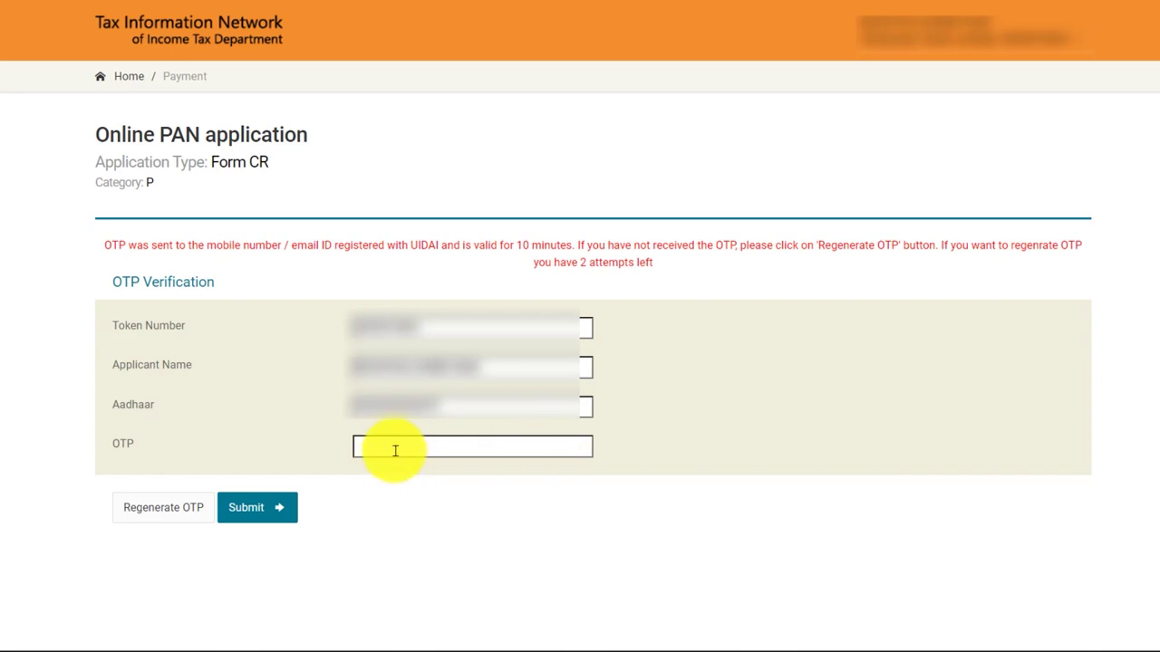
click(288, 510)
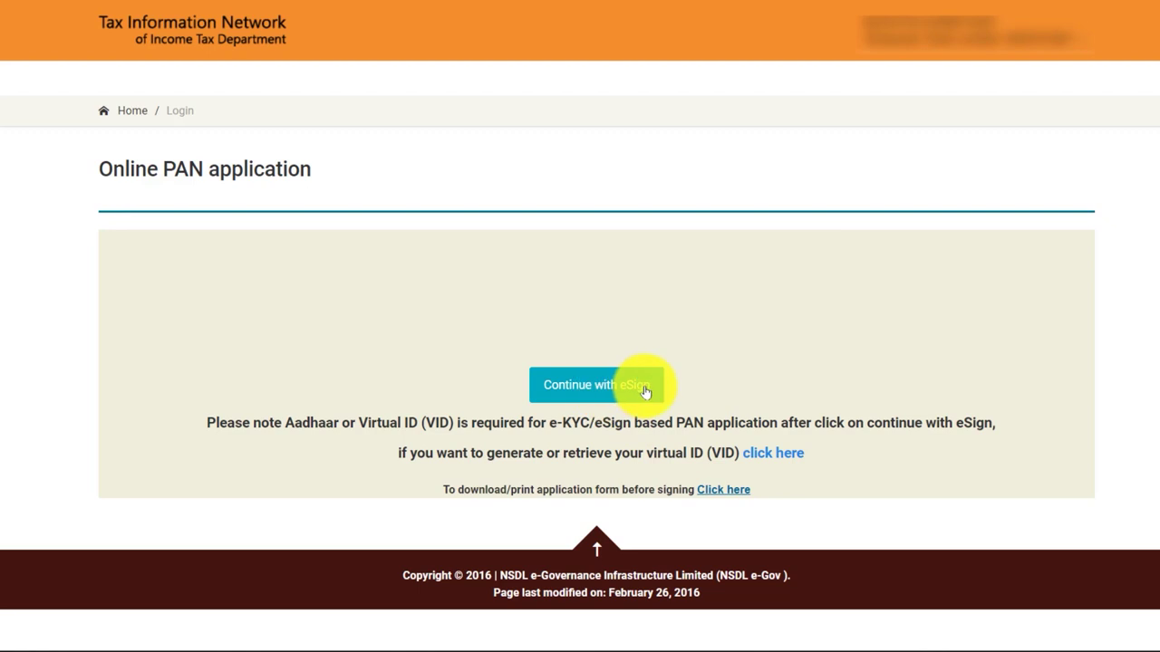
Continue with eSign, authorize NSDL e-Gov, and request the OTP for the applicant's Aadhaar number.
click(575, 387)
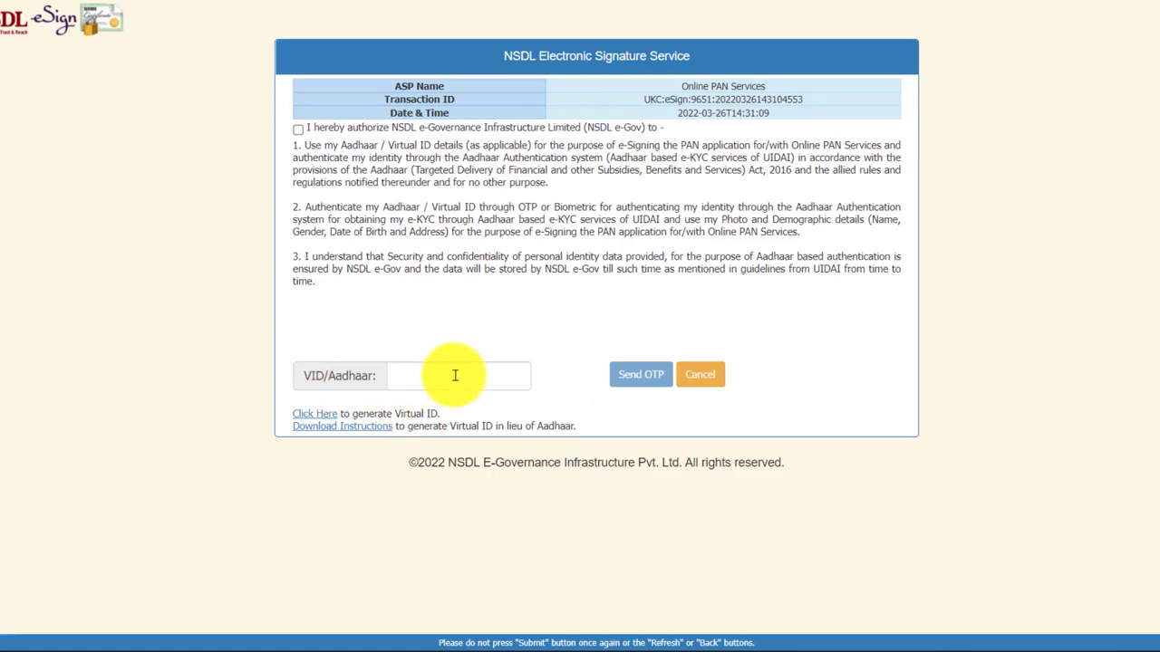
click(297, 130)
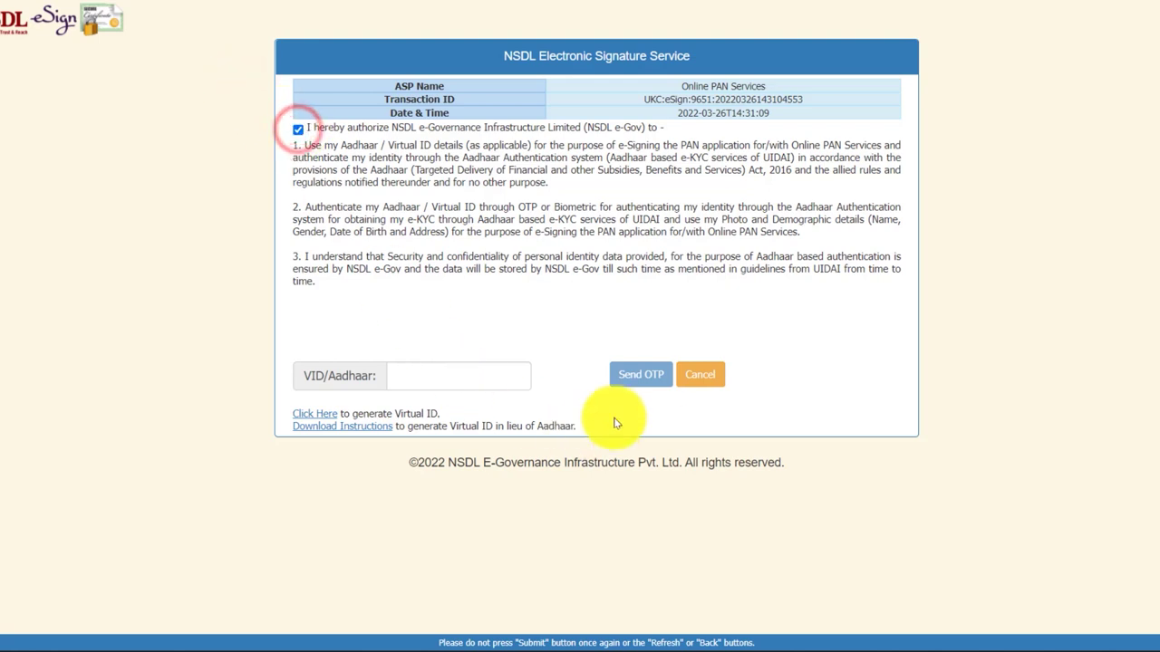
click(648, 379)
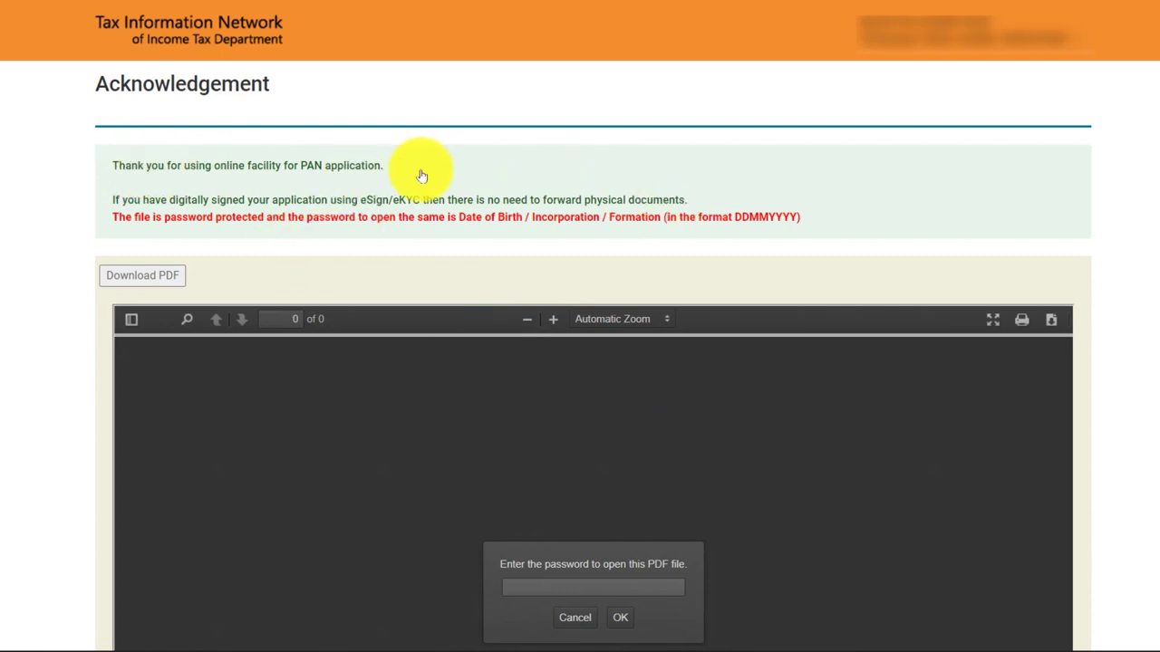
Open the protected acknowledgement PDF with the file password and download it.
scroll(426, 181, down, 1)
scroll(420, 196, down, 1)
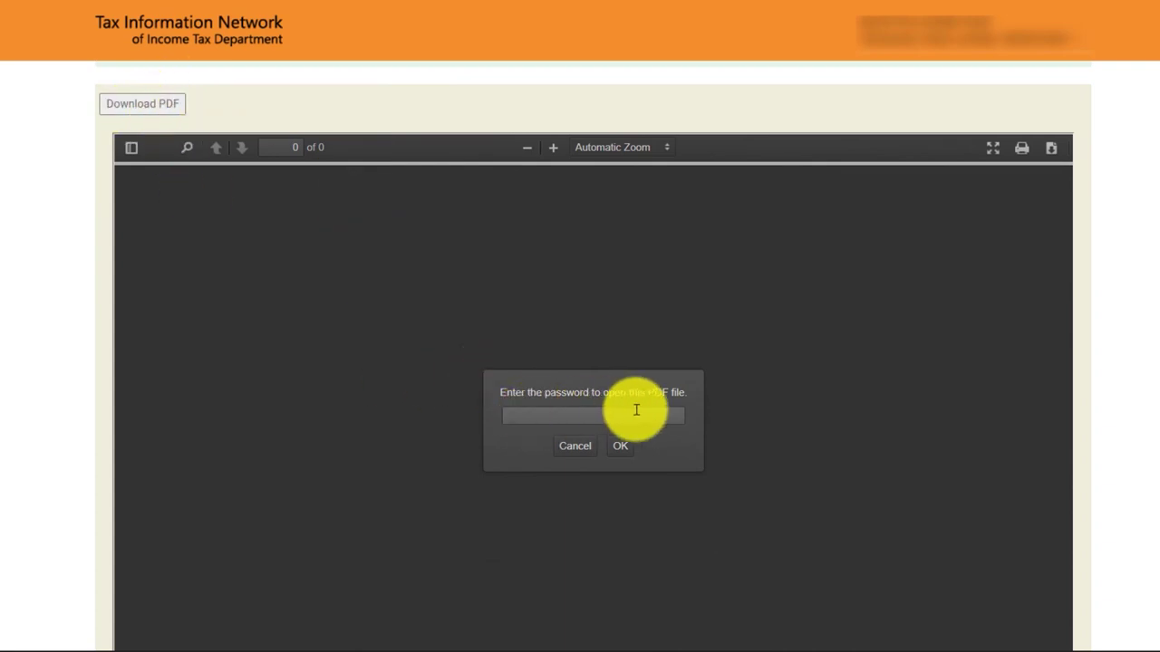
scroll(636, 411, down, 1)
click(558, 329)
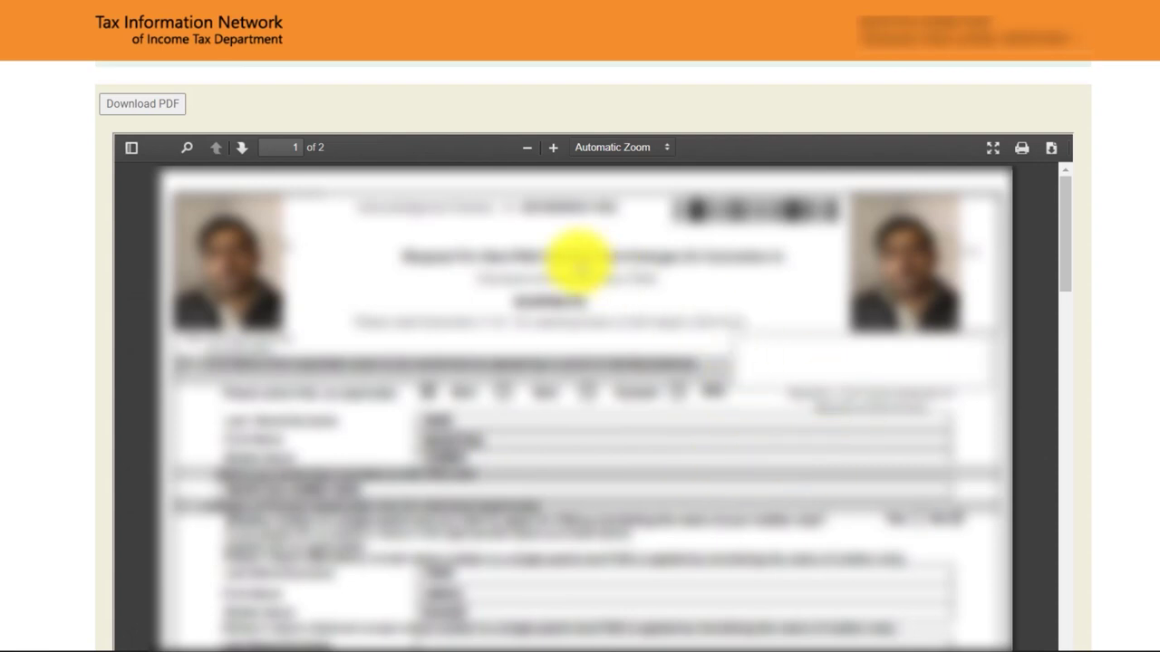
click(144, 109)
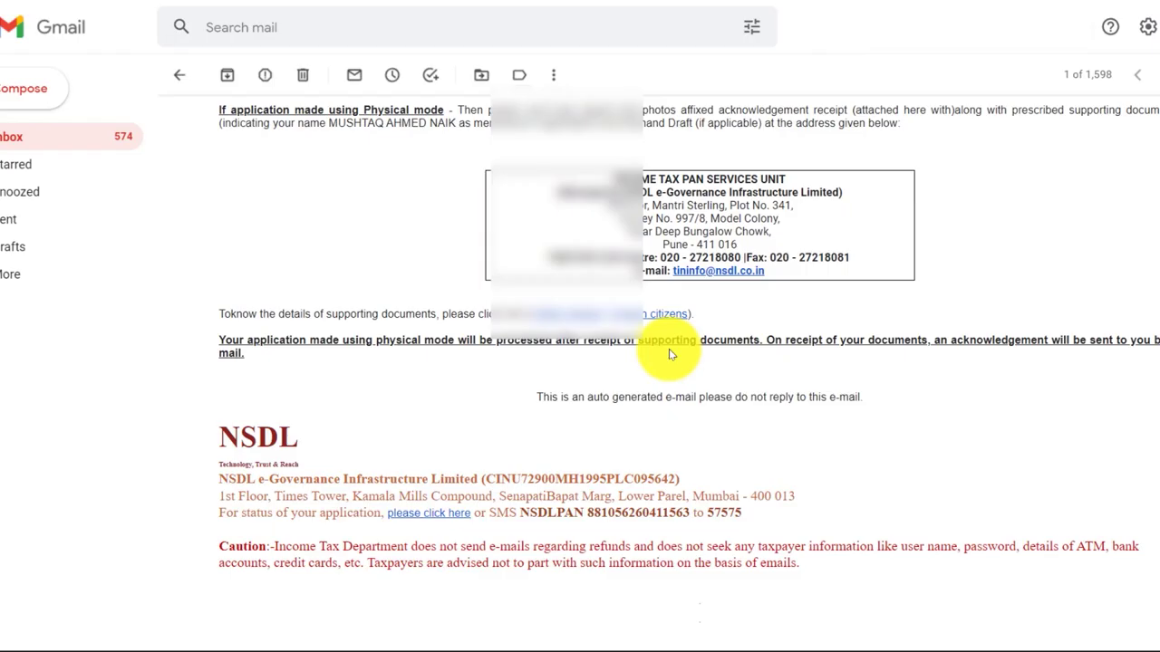
Switch to Gmail and examine the PAN application acknowledgement email and its PDF attachments.
scroll(669, 348, up, 4)
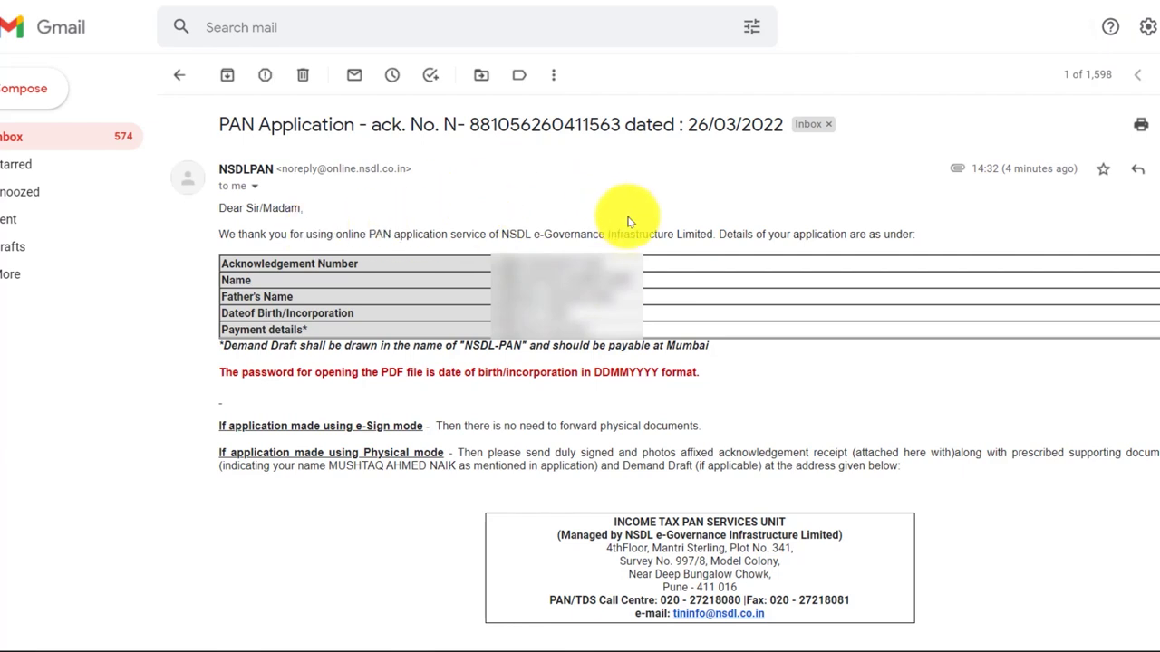
scroll(616, 290, down, 8)
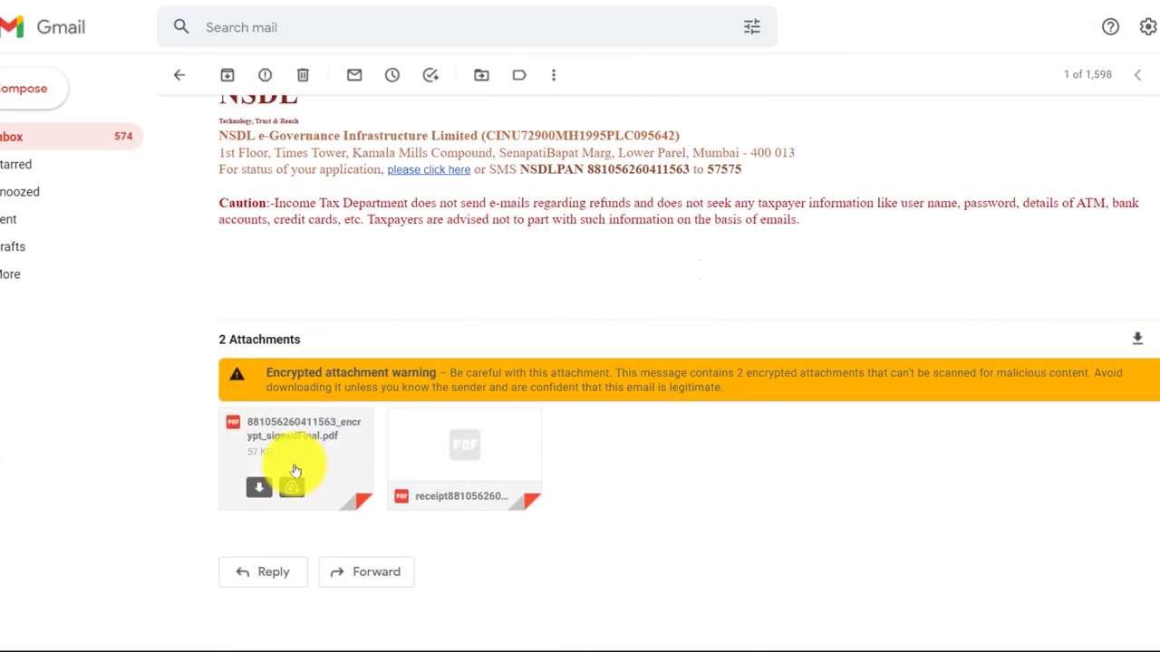
Open the payment receipt PDF attachment with the document password and view the tax invoice for the PAN application.
mouse_move(485, 463)
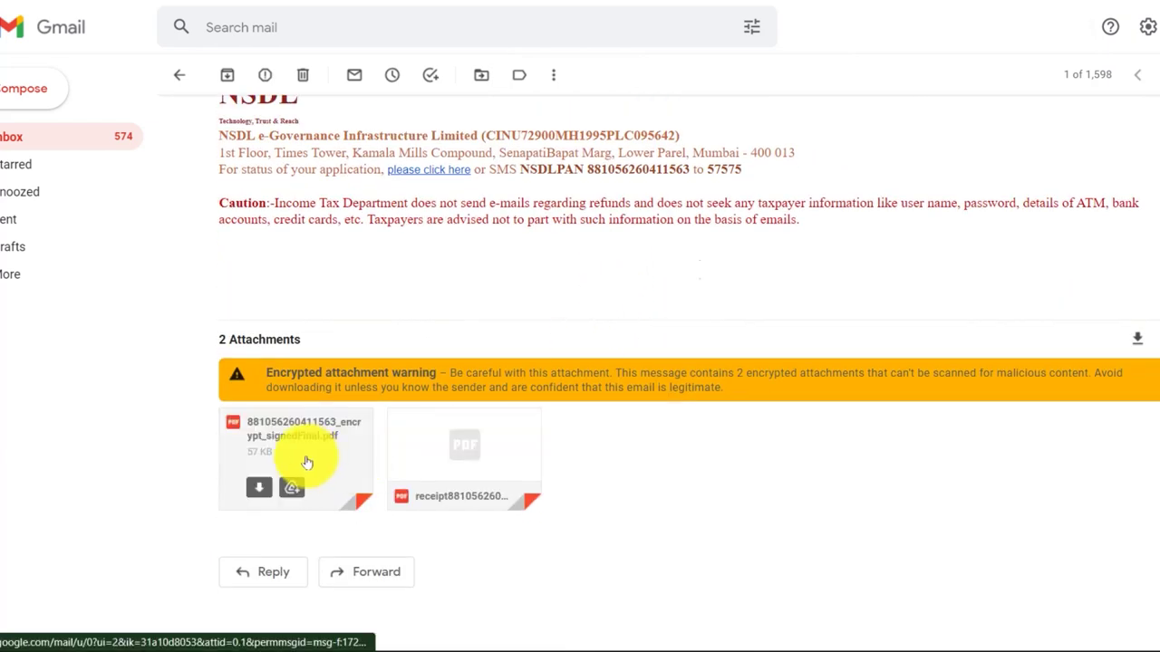
click(487, 448)
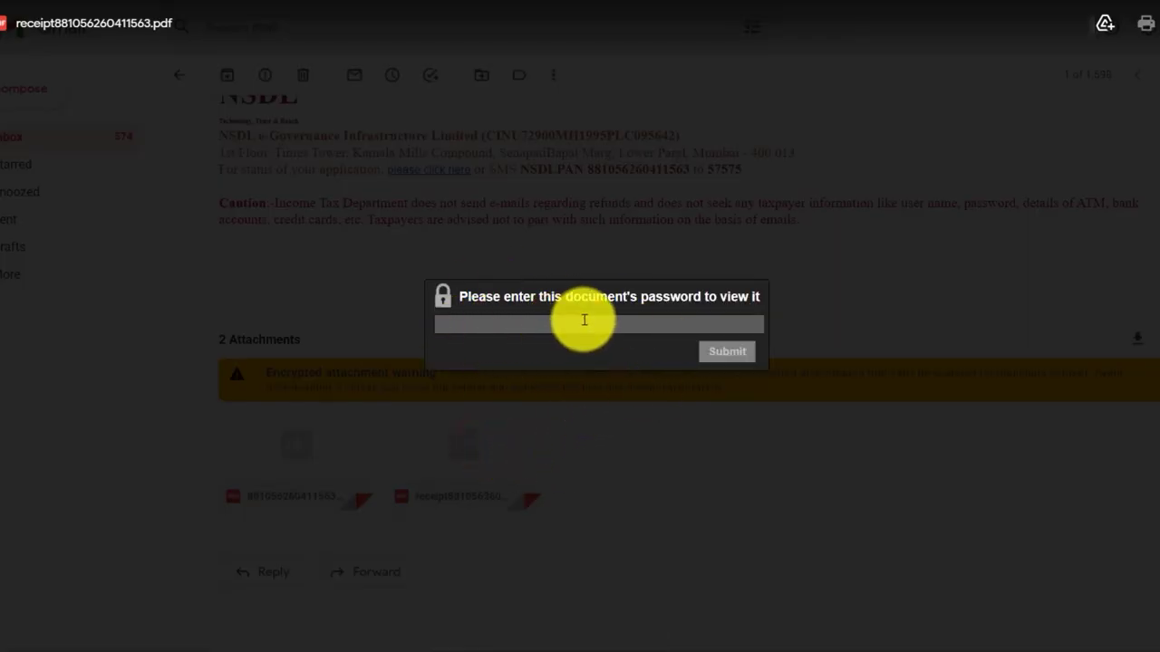
click(501, 325)
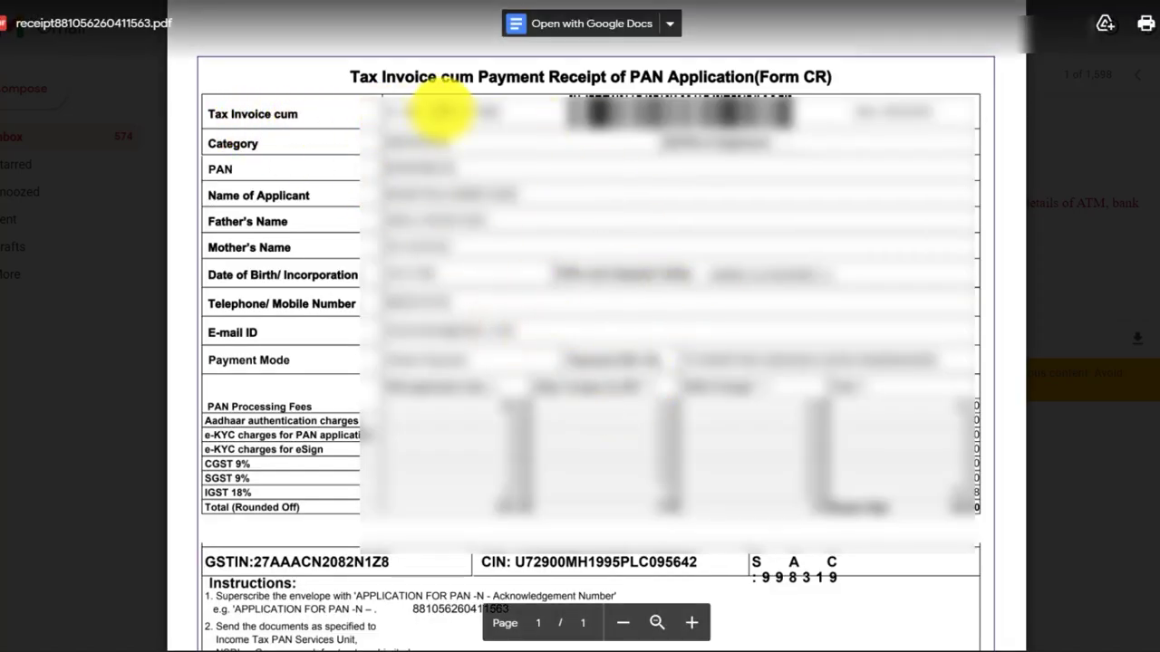
click(444, 107)
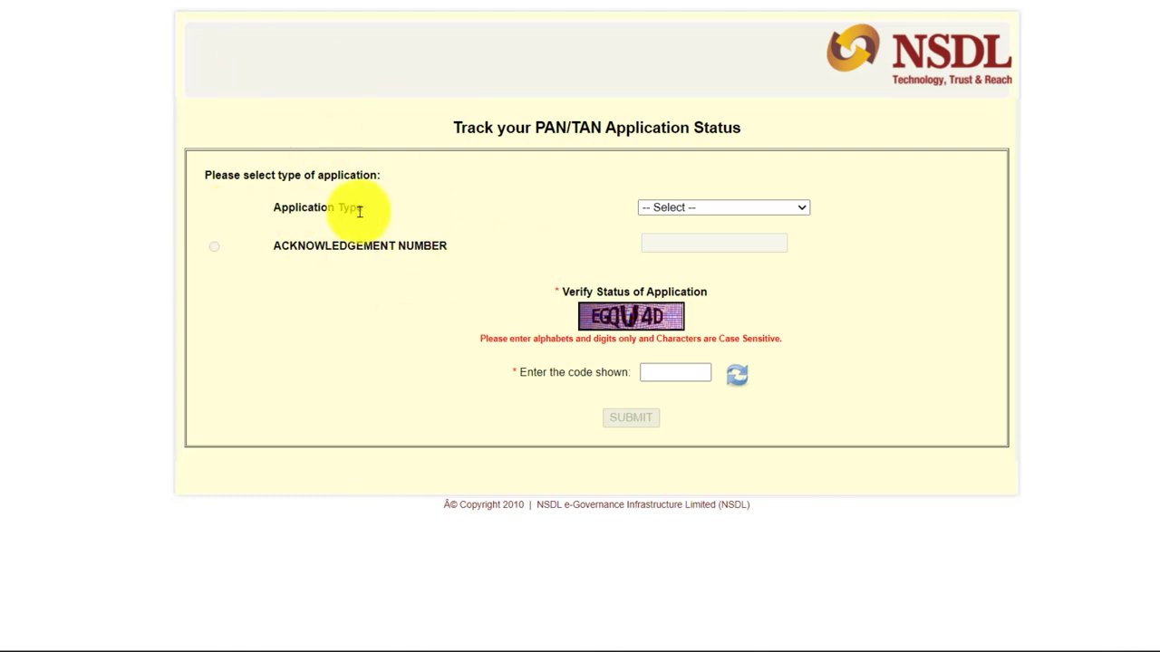
Track the PAN - New / Change Request application on the NSDL status page using the acknowledgement number and captcha code, and examine its status.
click(707, 207)
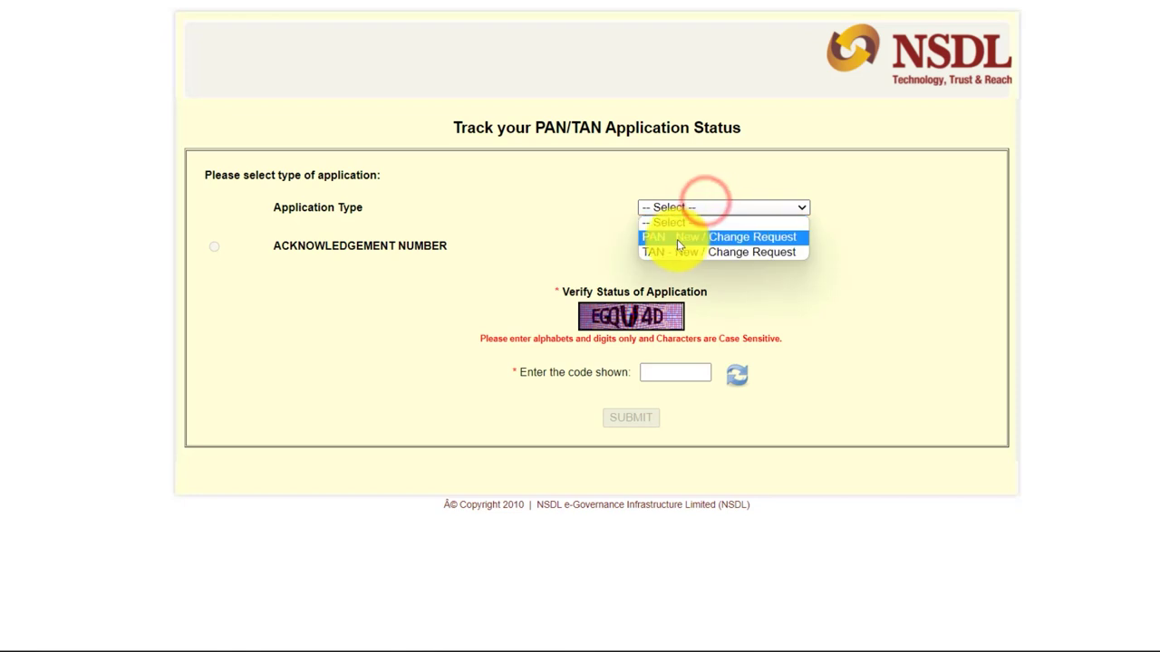
click(732, 238)
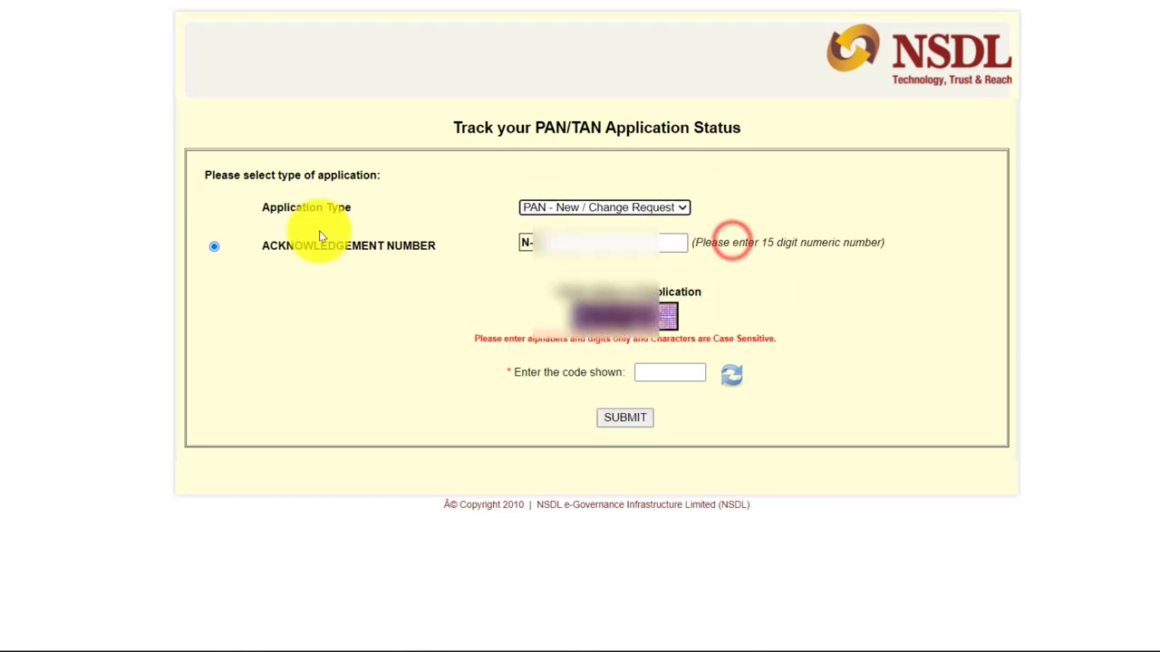
click(608, 243)
click(608, 304)
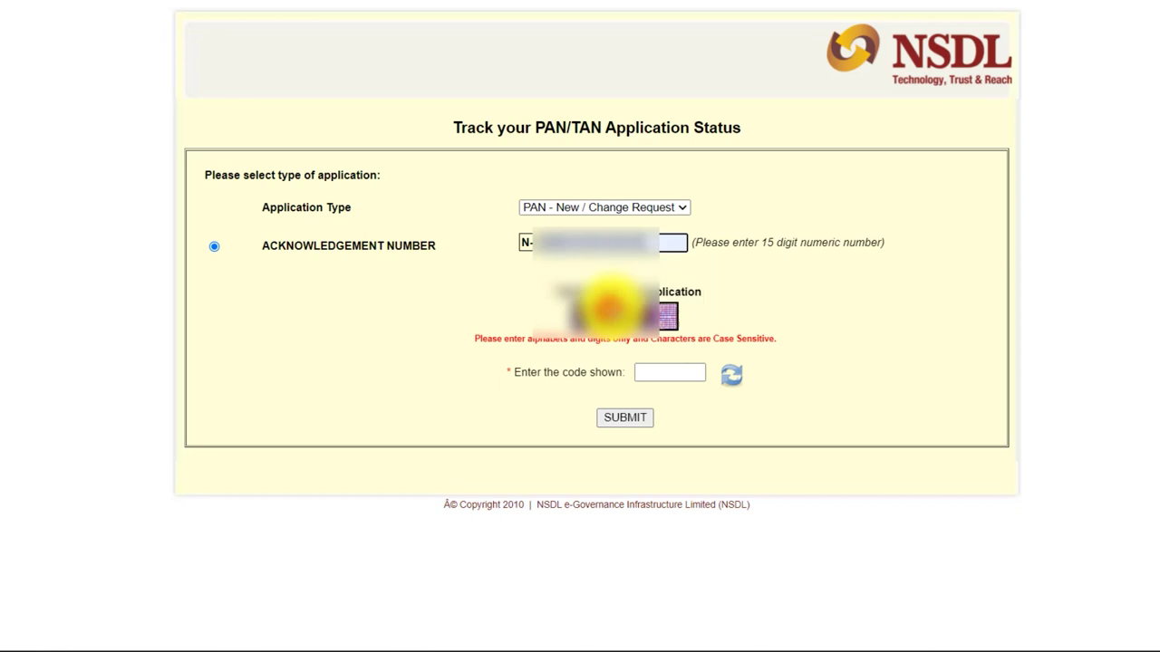
click(642, 417)
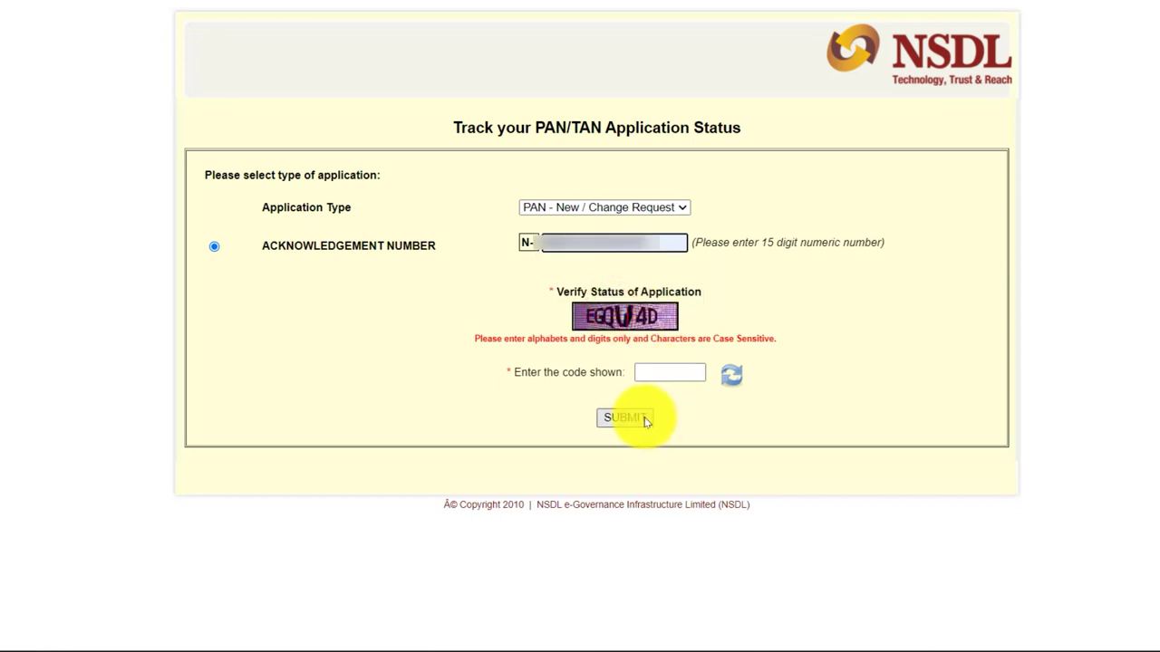
drag(675, 367, 393, 375)
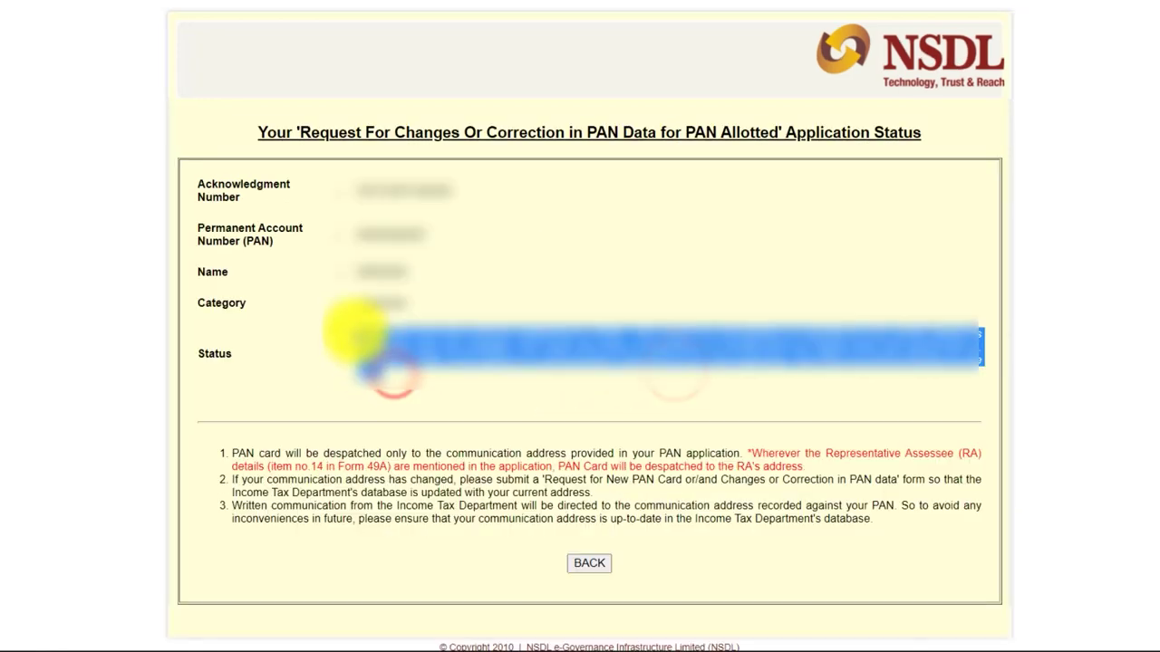
click(353, 297)
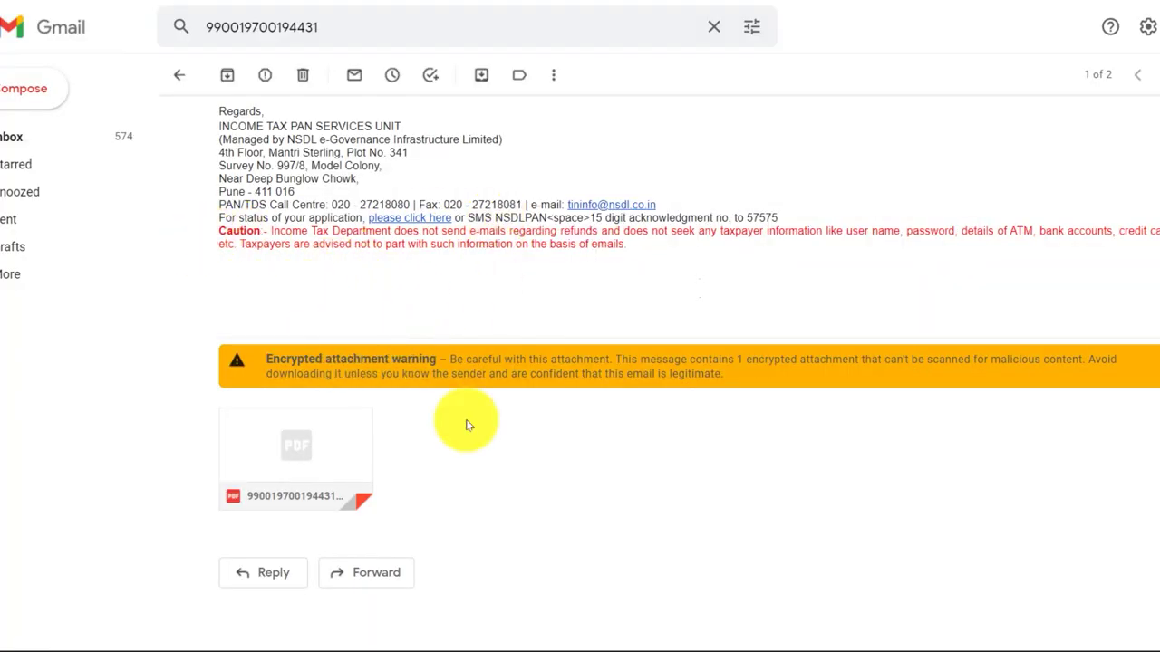
Open the signed e-PAN PDF attached to the Income Tax PAN Services email with the document password and inspect the PAN card.
mouse_move(373, 465)
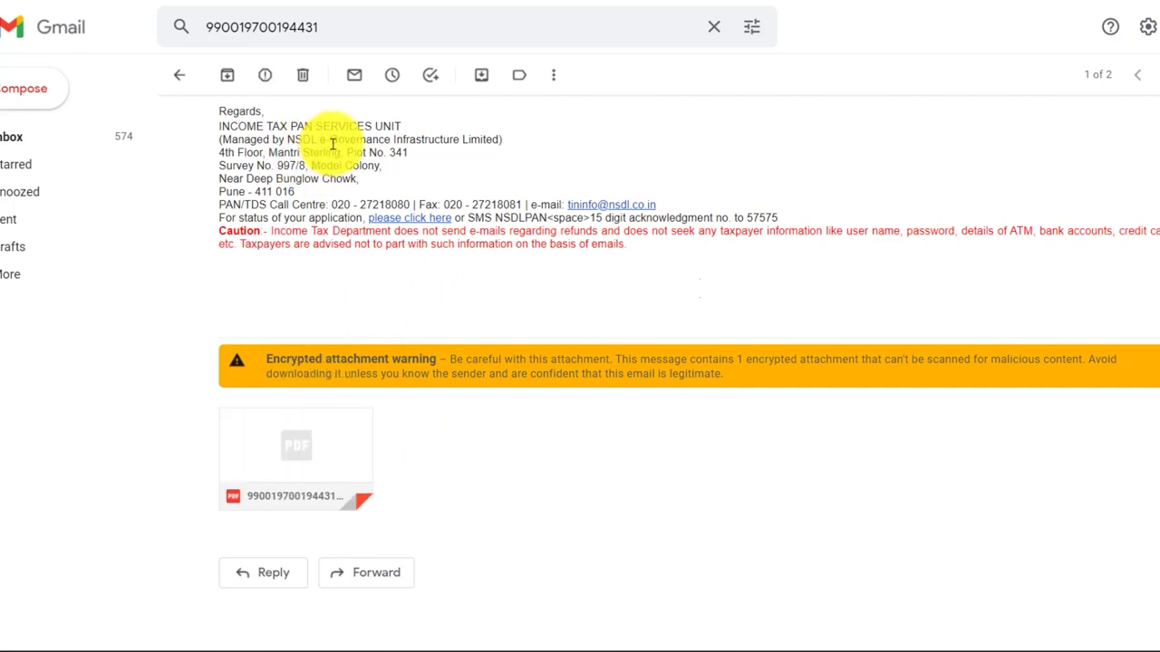
mouse_move(336, 460)
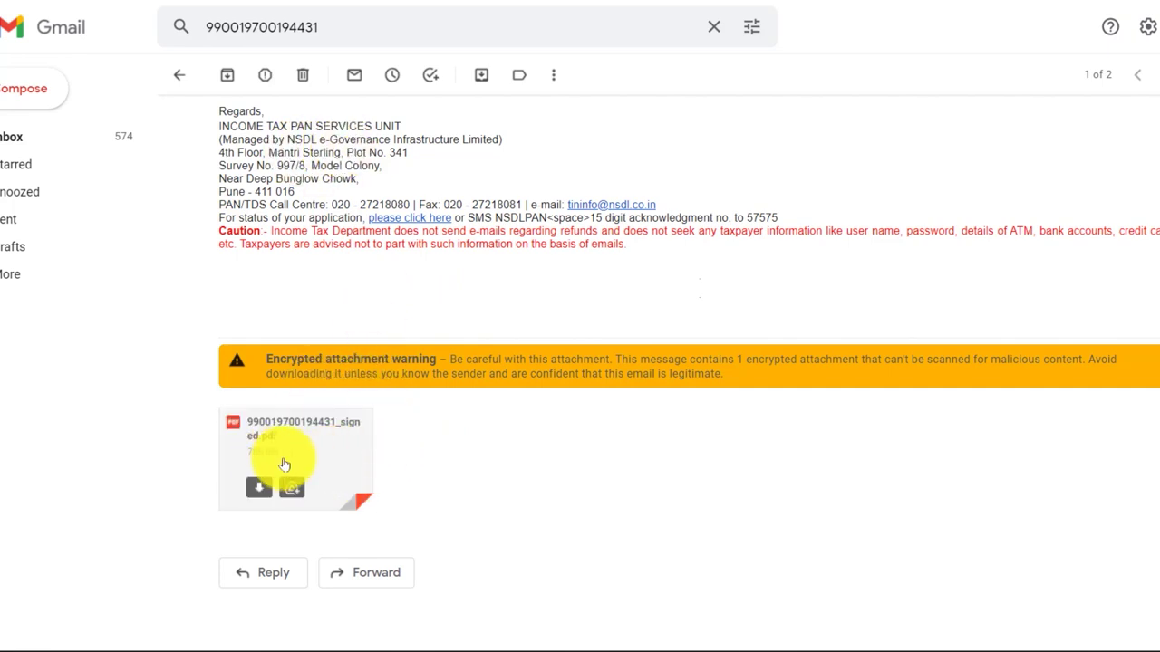
click(331, 463)
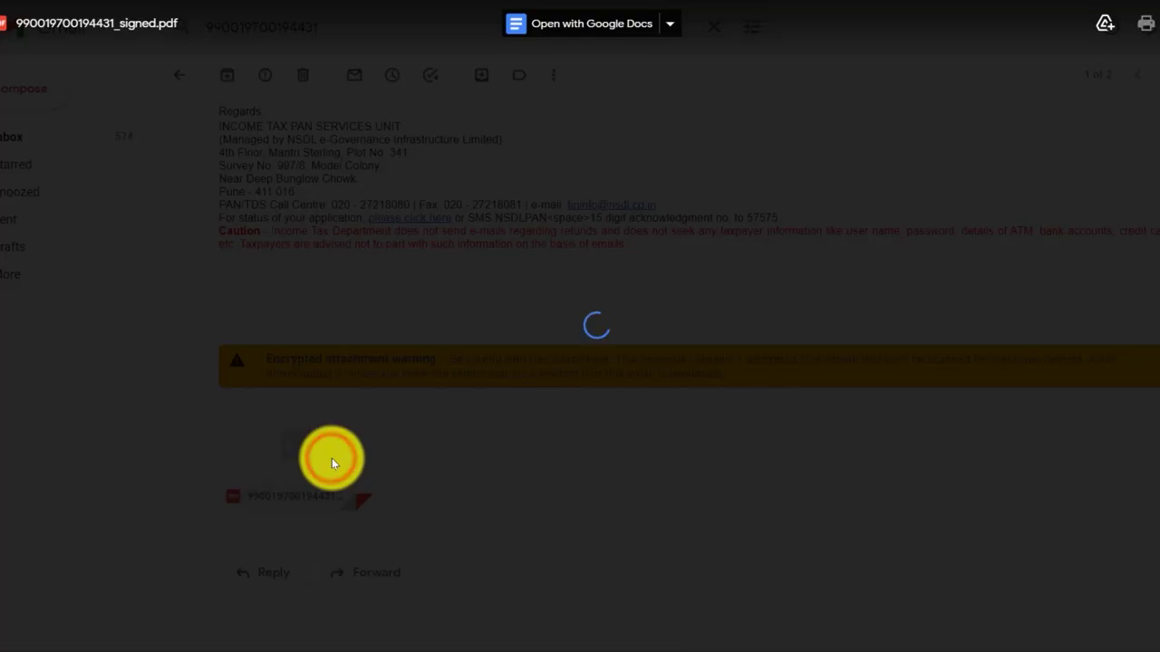
click(488, 322)
text(********)
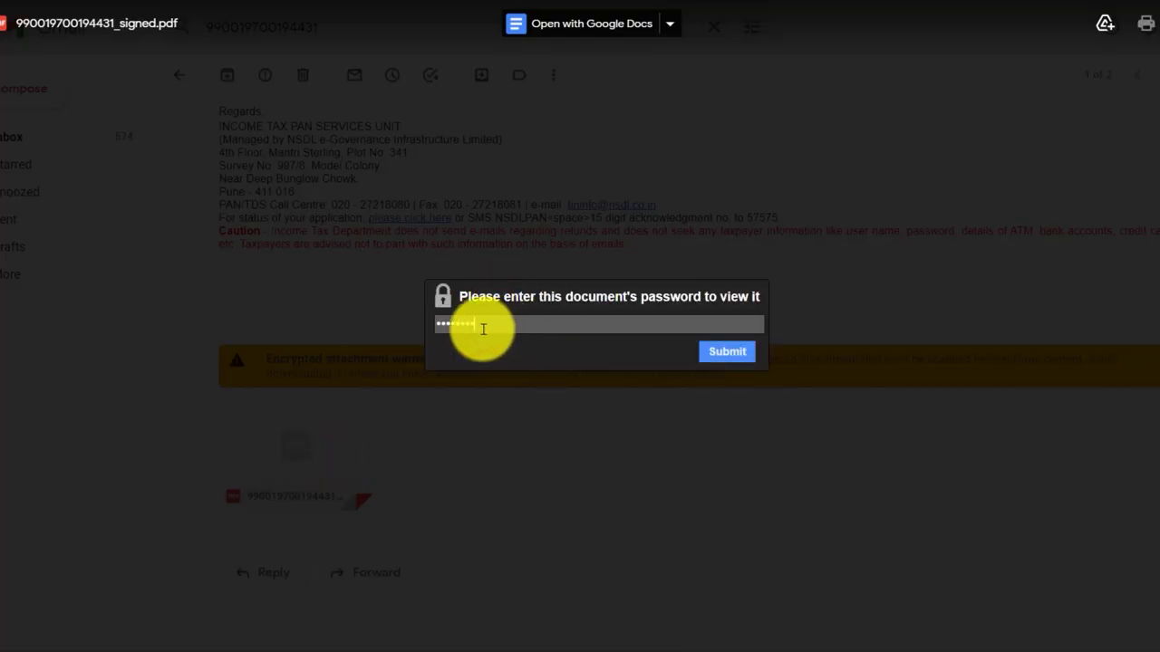
click(721, 363)
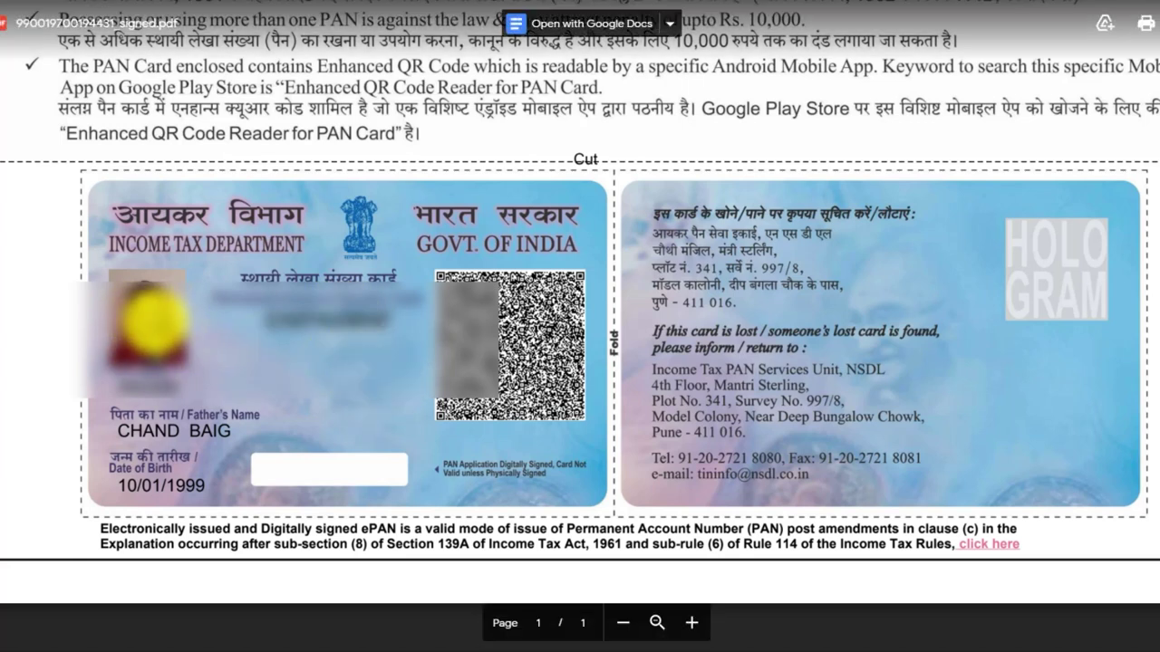
click(262, 471)
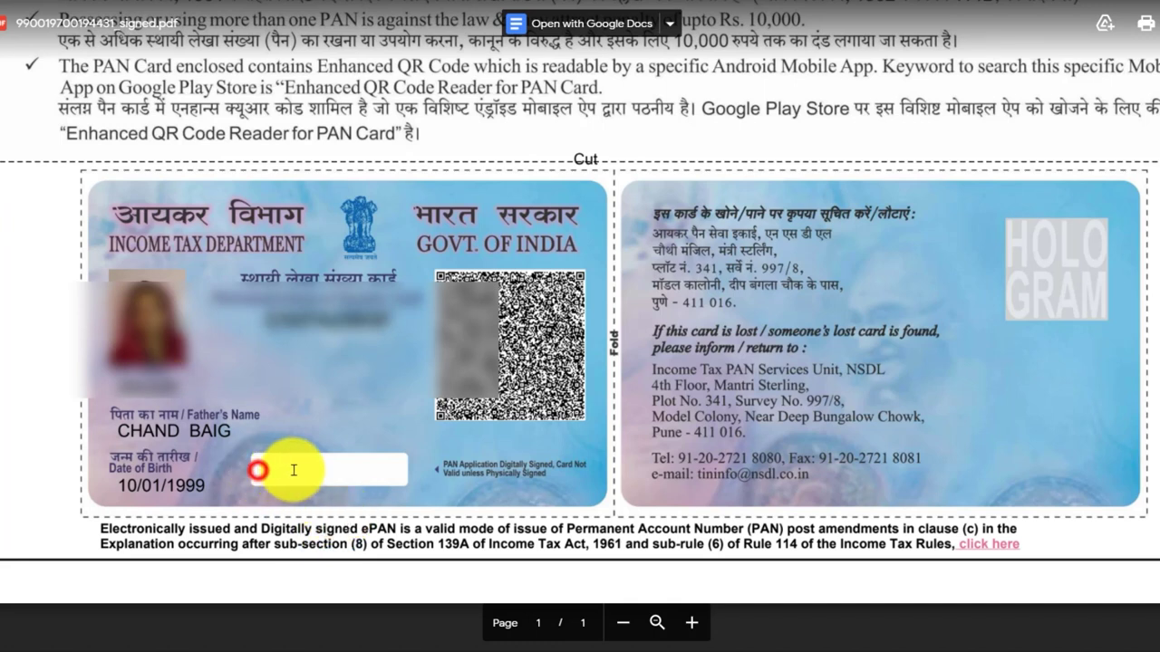
click(341, 468)
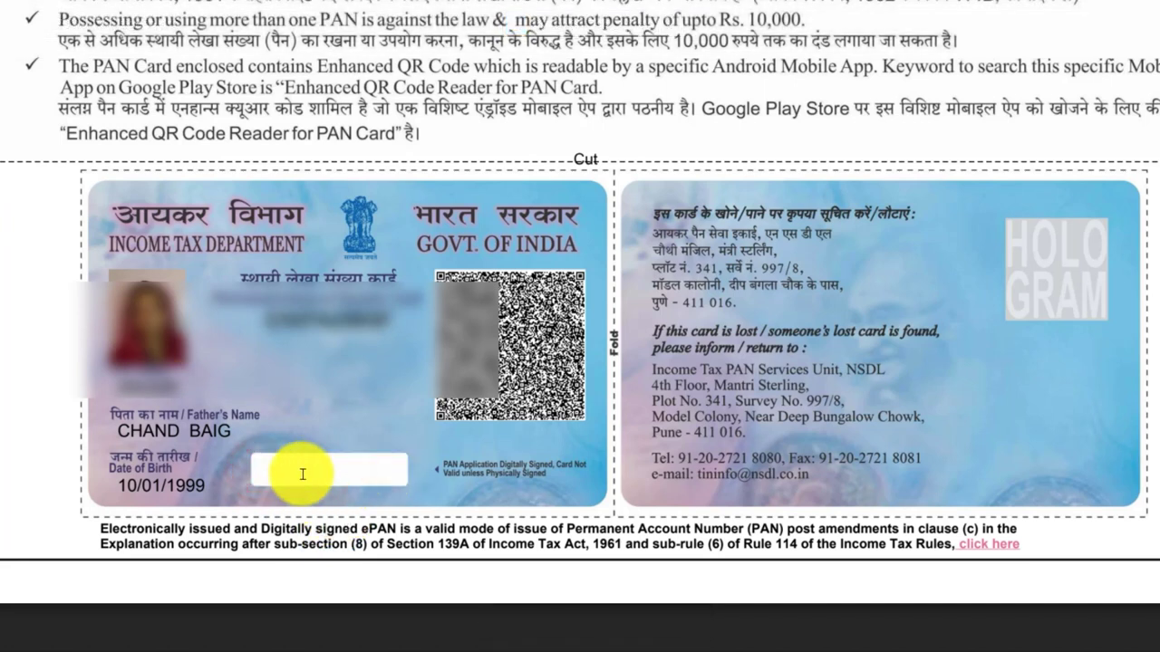